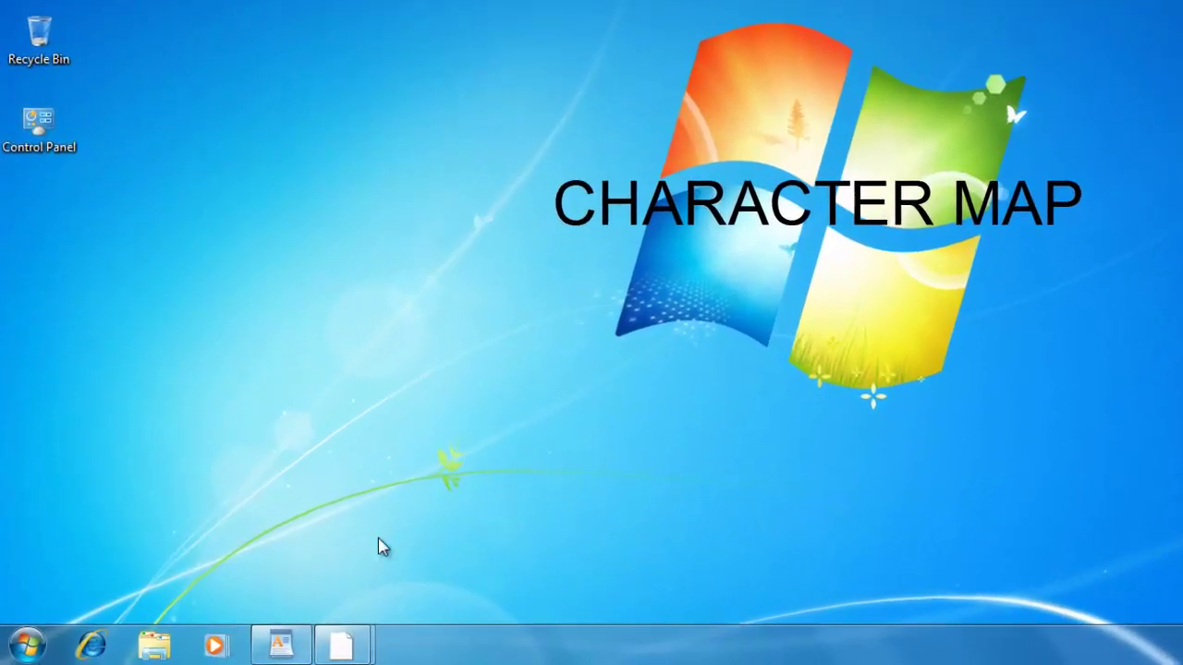
Launch Character Map from Start > All Programs > Accessories > System Tools
click(27, 645)
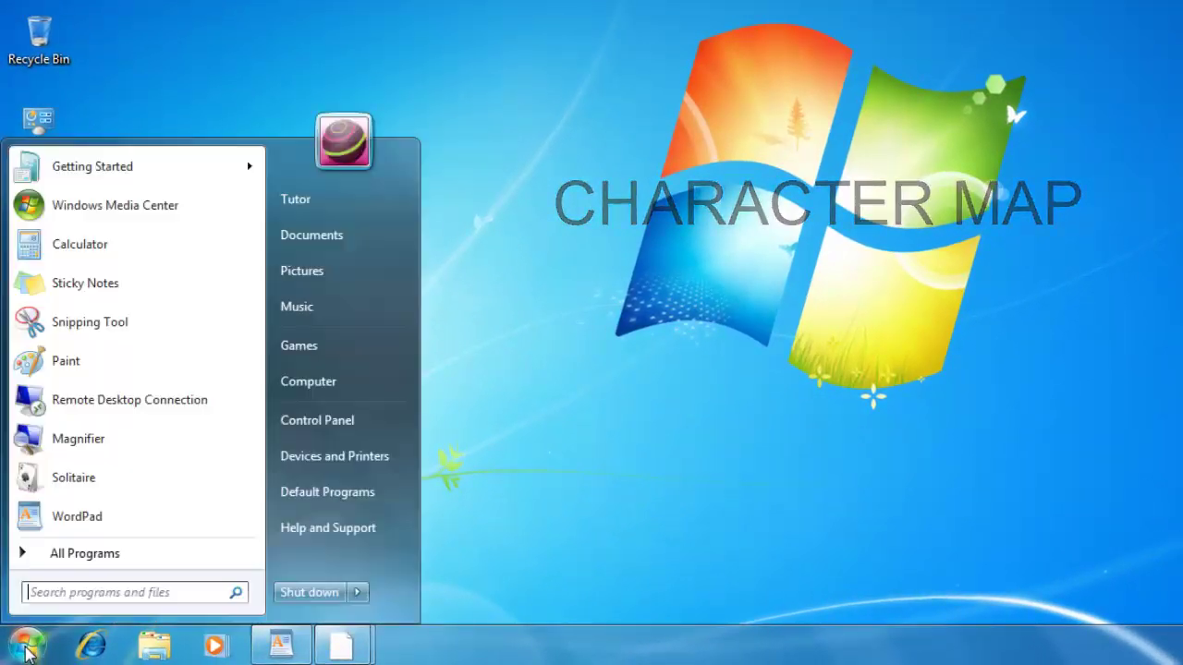
click(64, 555)
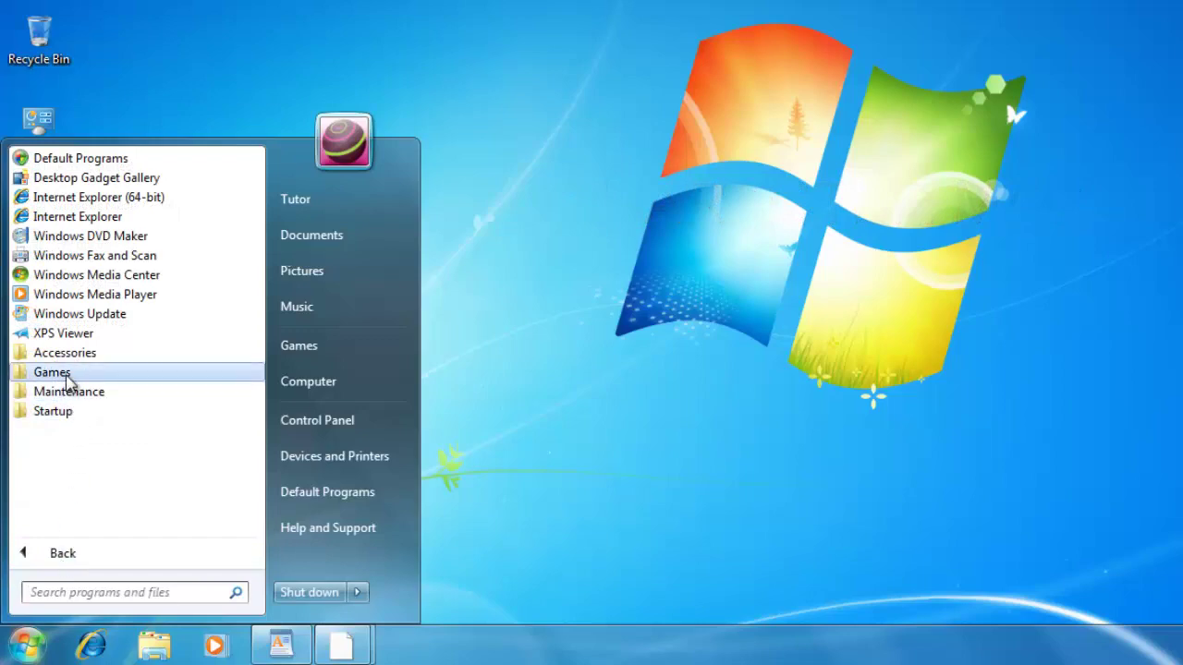
click(70, 353)
click(74, 508)
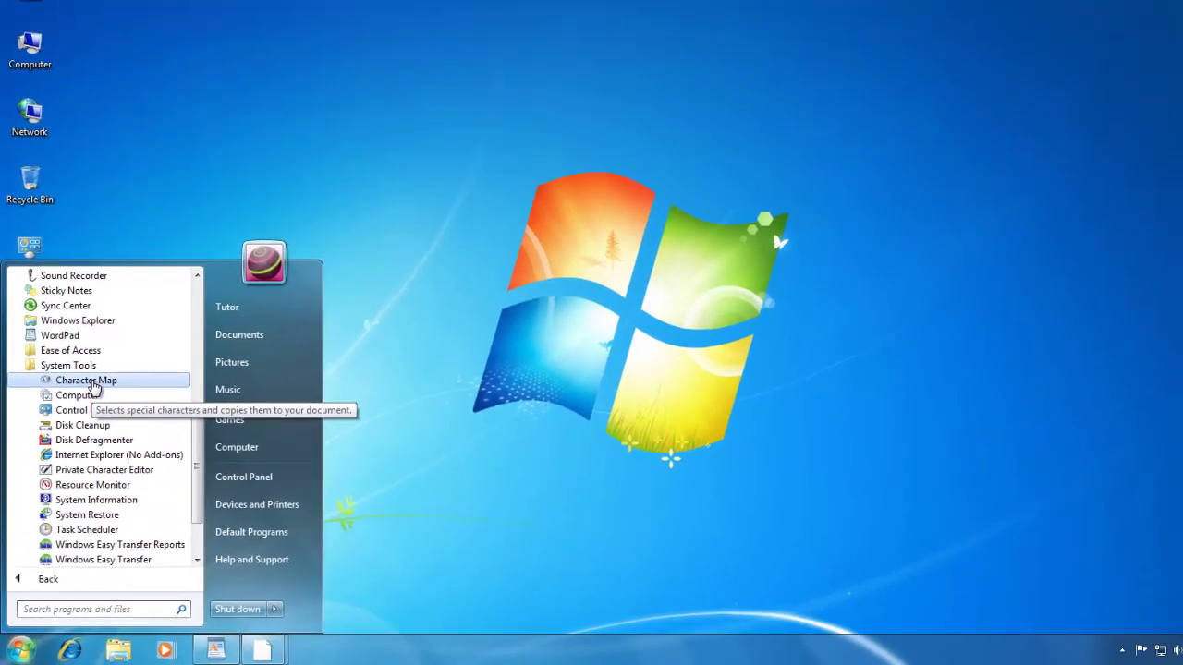
click(103, 295)
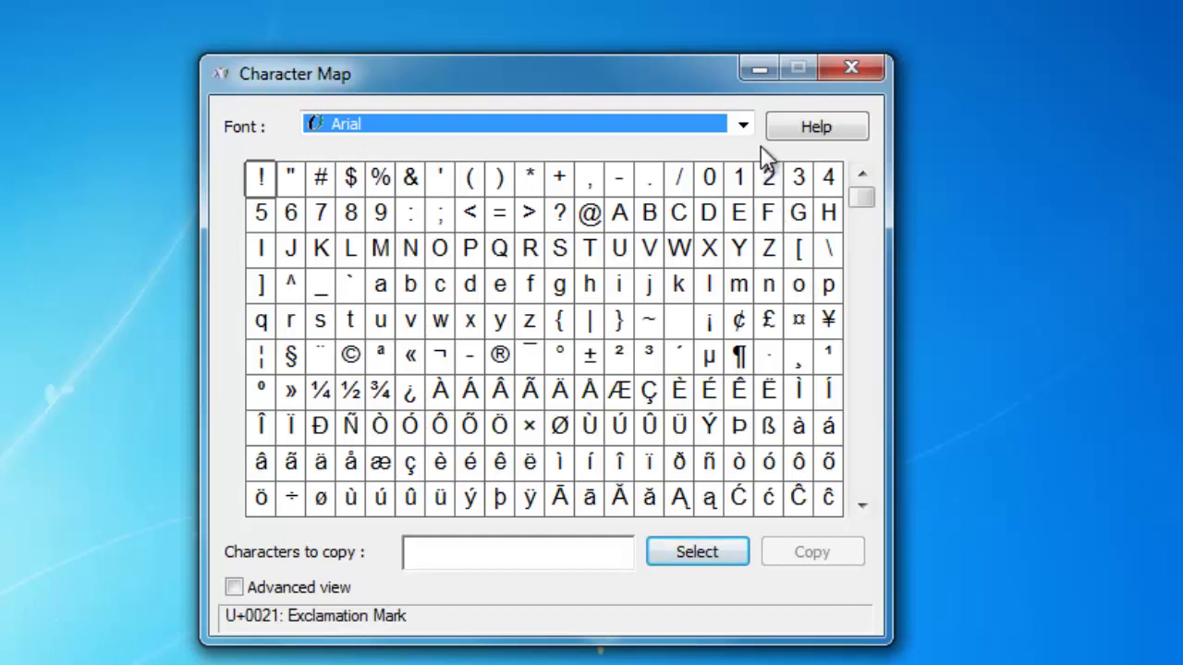
click(742, 124)
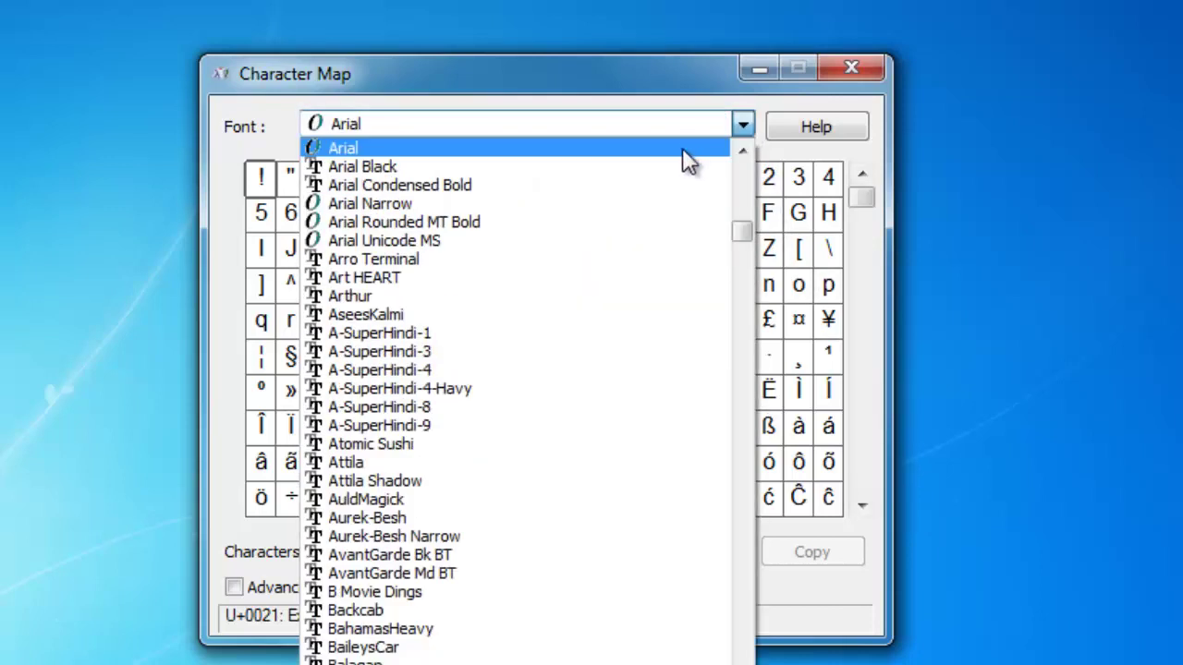
click(665, 220)
click(709, 126)
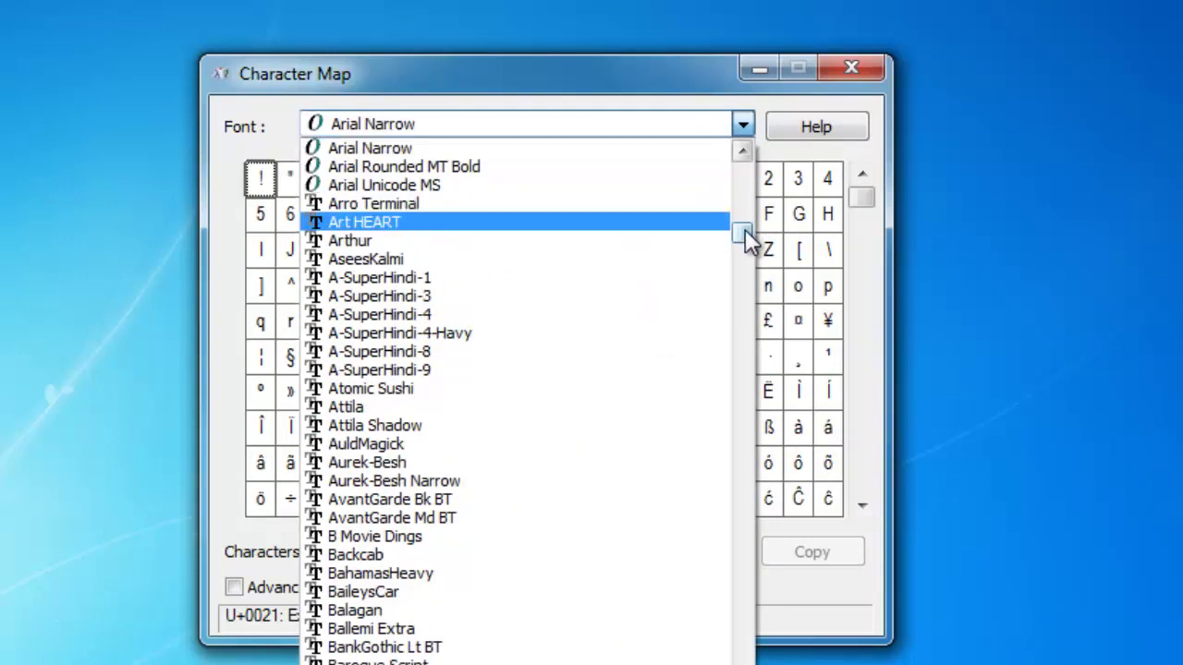
drag(744, 225, 744, 636)
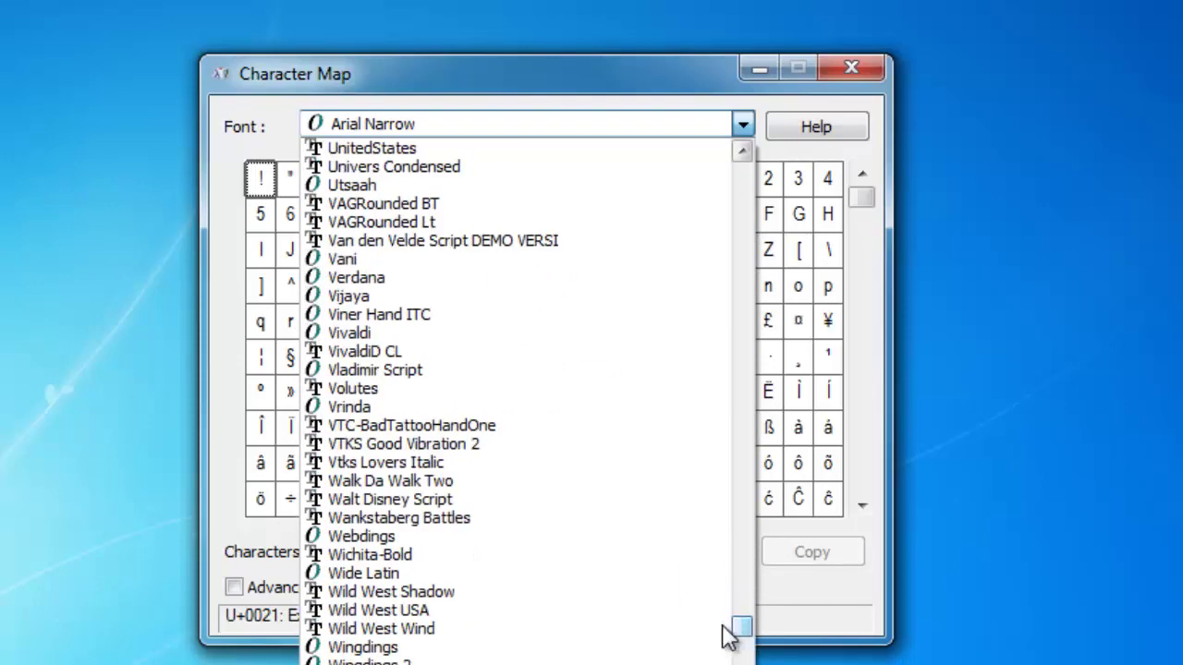
click(523, 647)
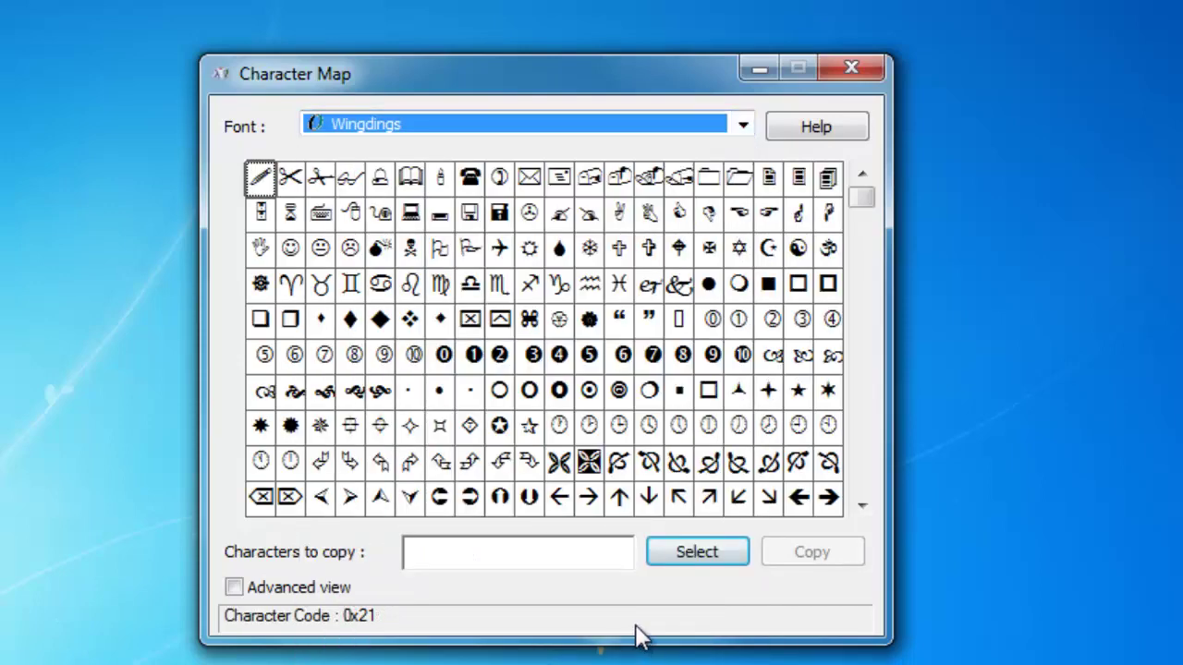
text(arial)
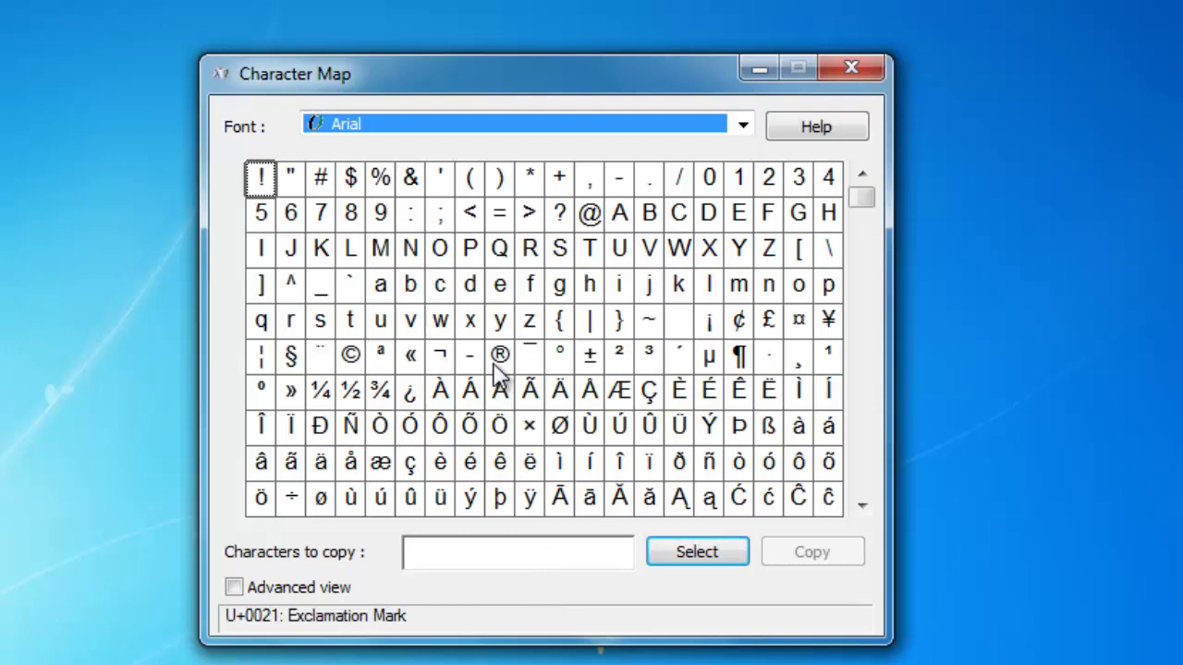
Keep Arial as the grid font and return to the 'Today's Temperature is 46 C.' document
click(445, 124)
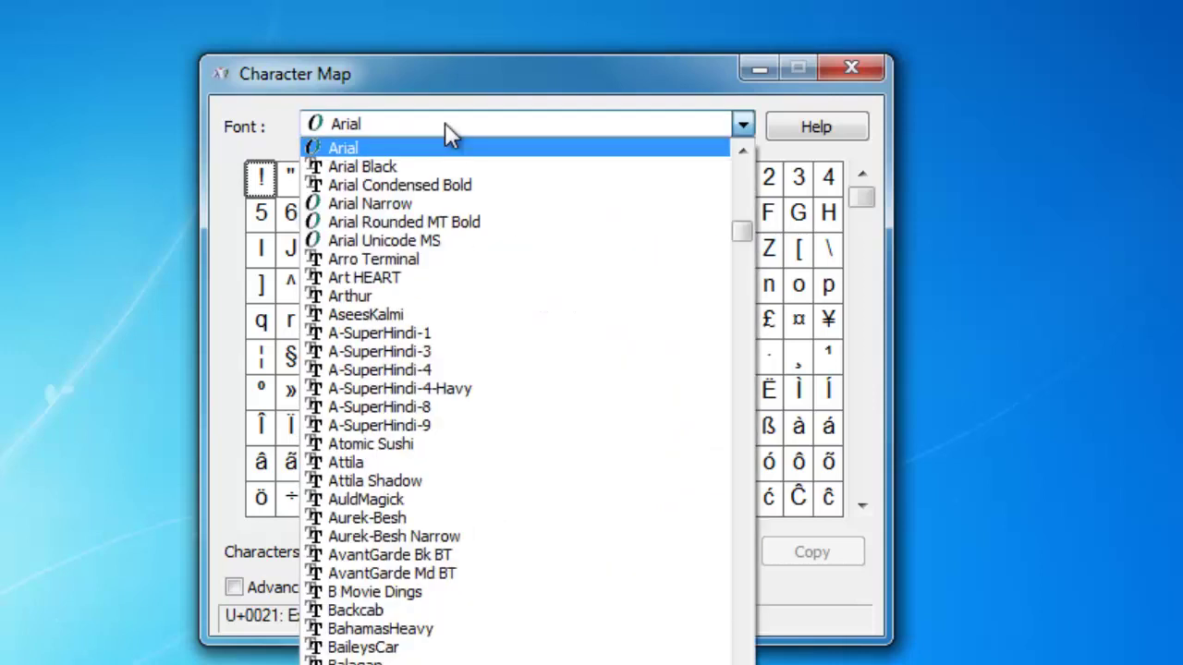
click(418, 148)
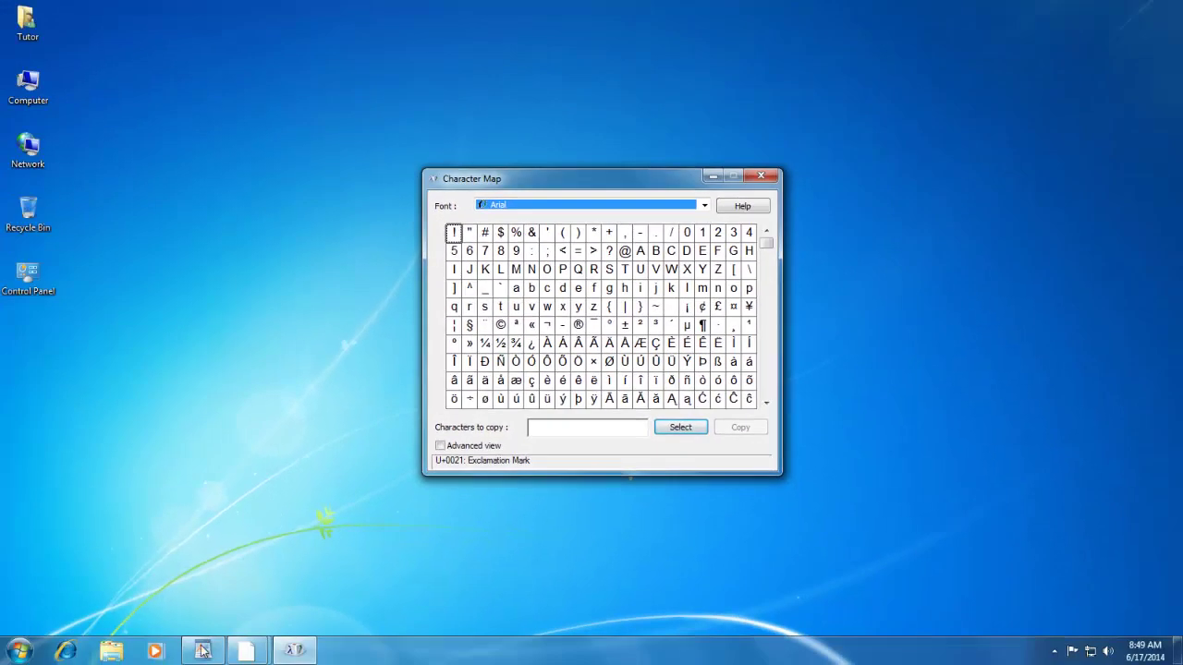
click(203, 651)
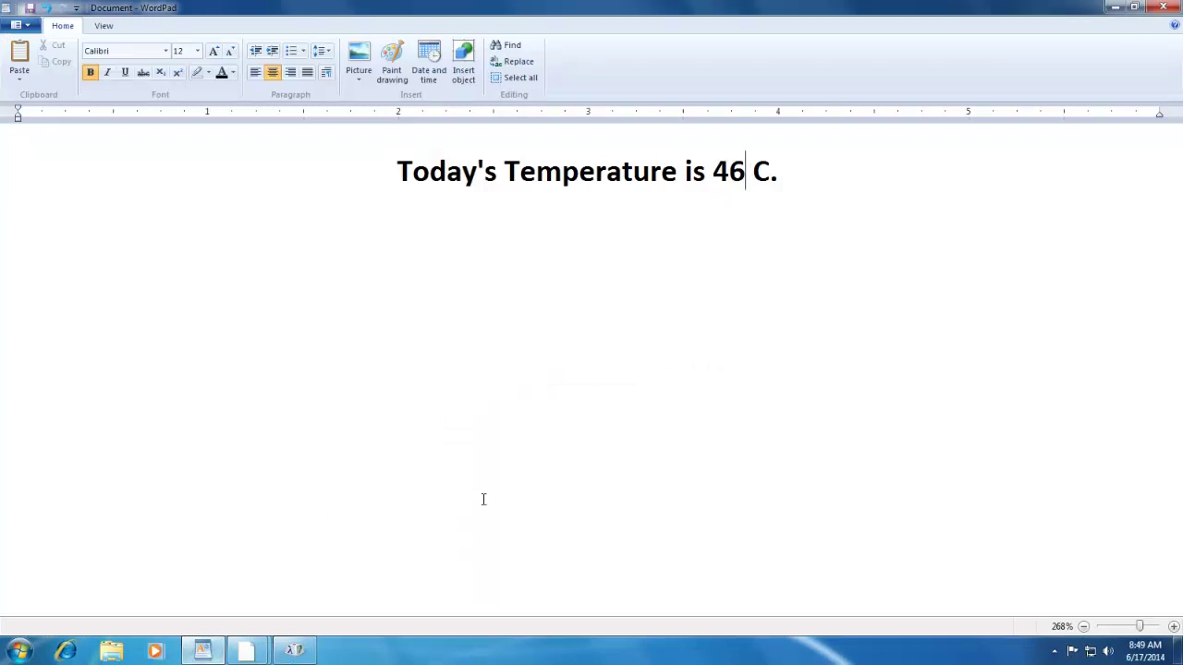
Select the Arial degree sign (U+00B0) in Character Map and copy it
click(296, 652)
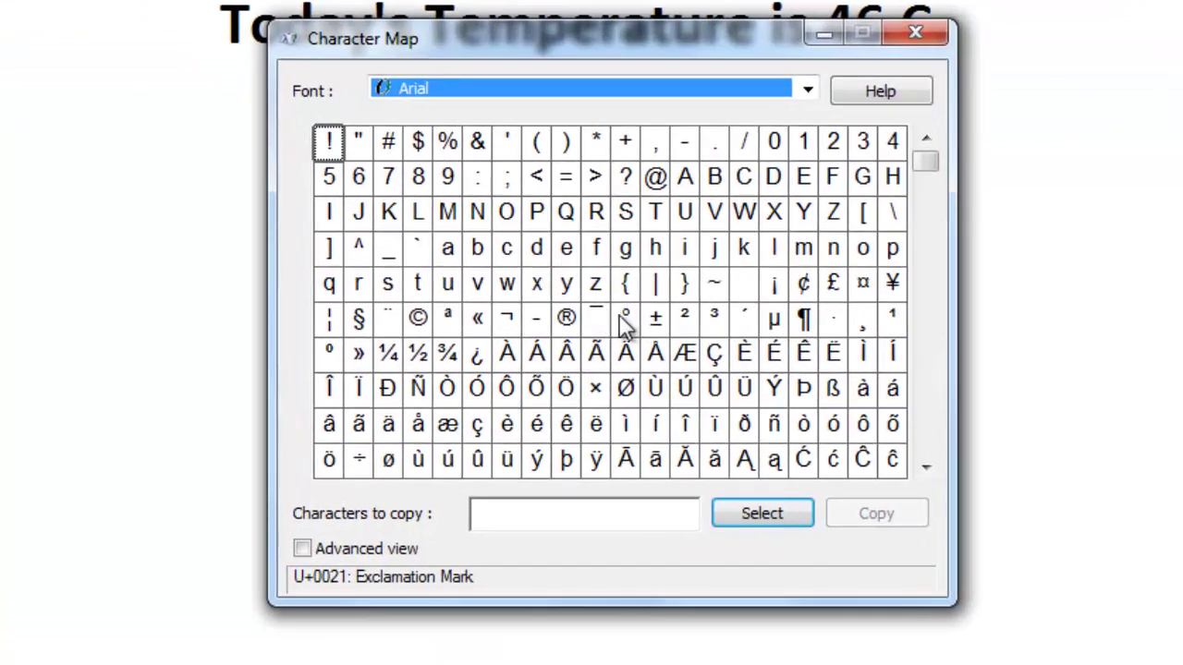
click(621, 316)
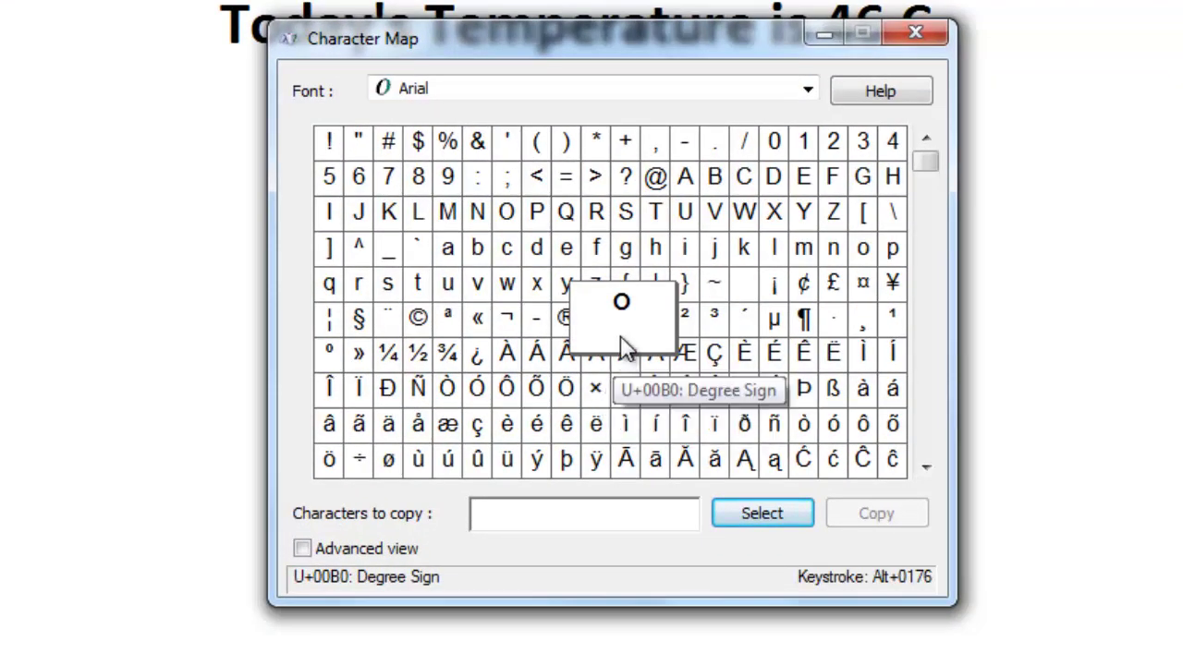
click(760, 518)
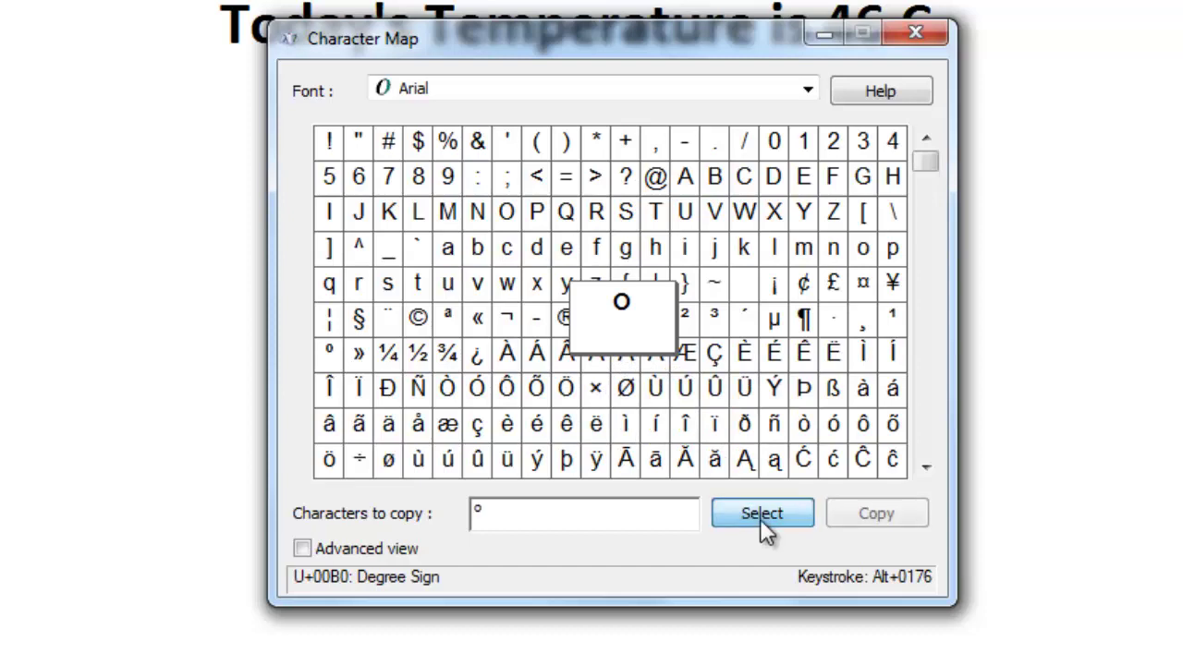
click(882, 525)
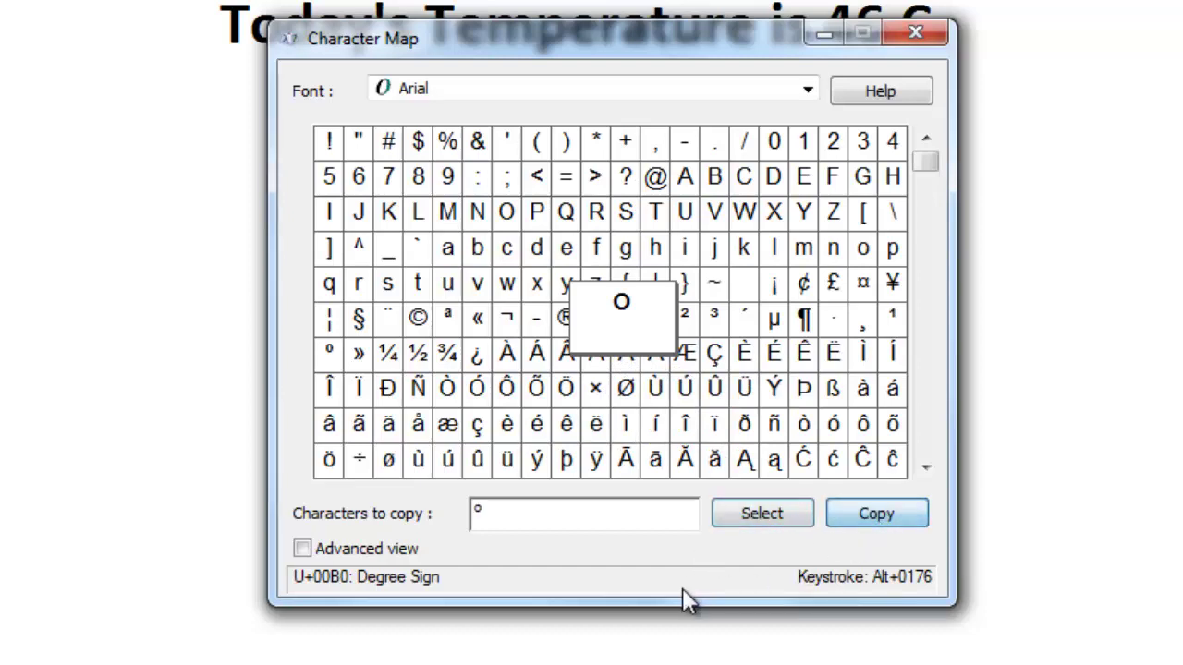
Clear the copy field, queue the degree sign again and copy it
click(552, 514)
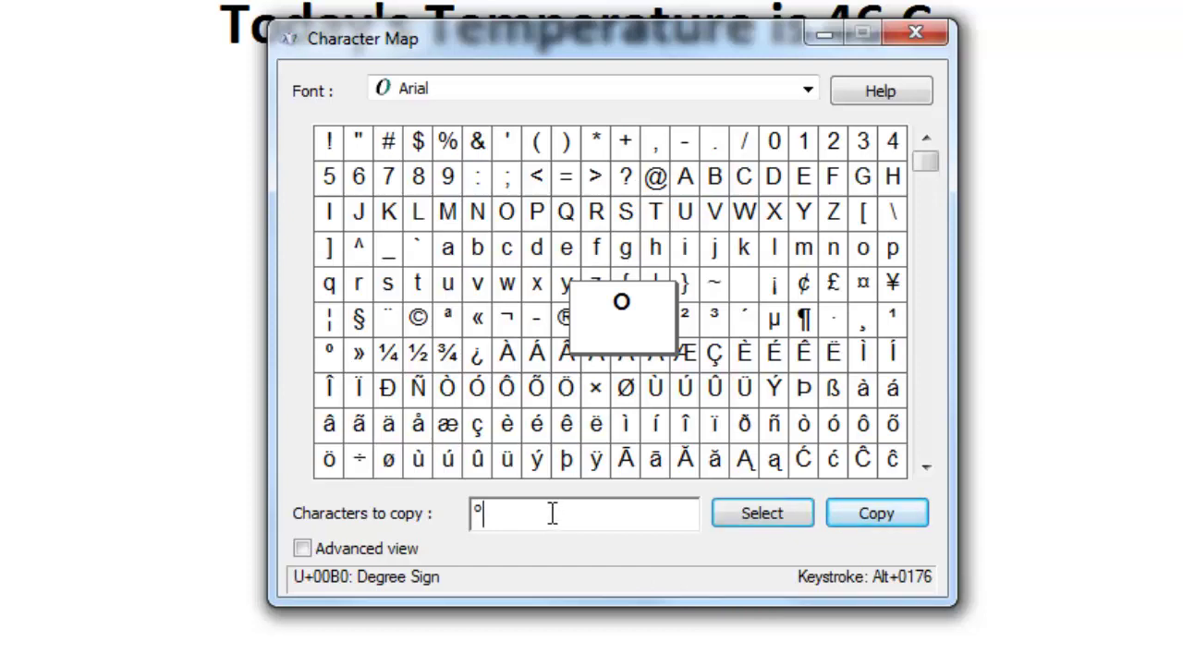
key(BackSpace)
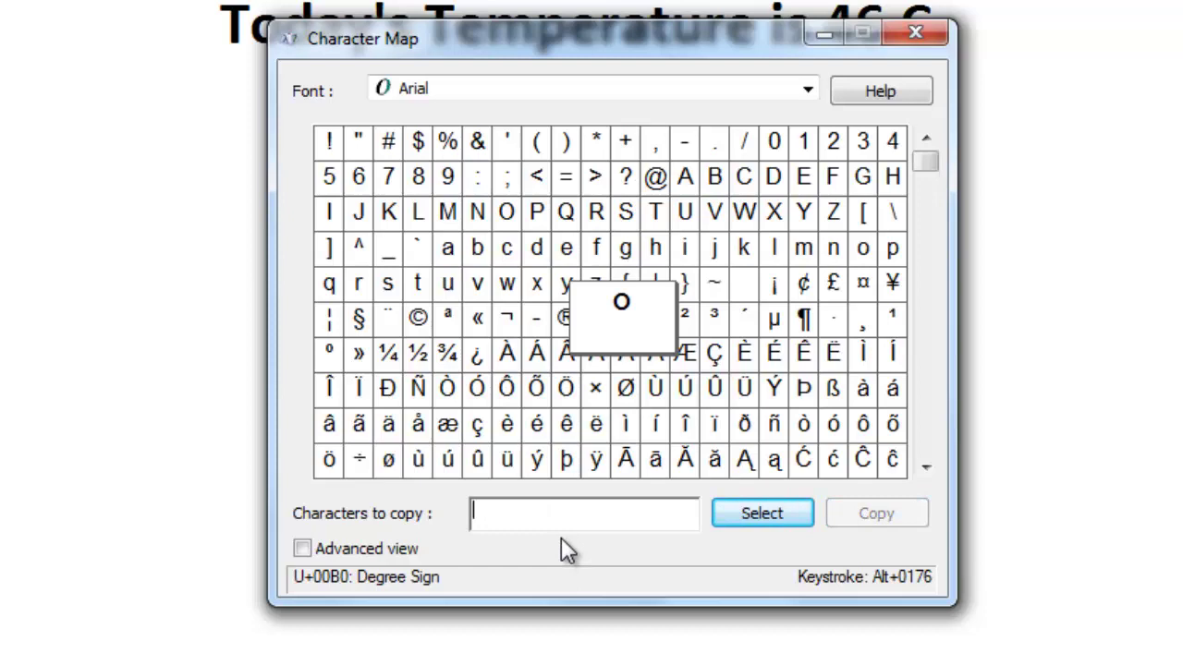
double_click(632, 323)
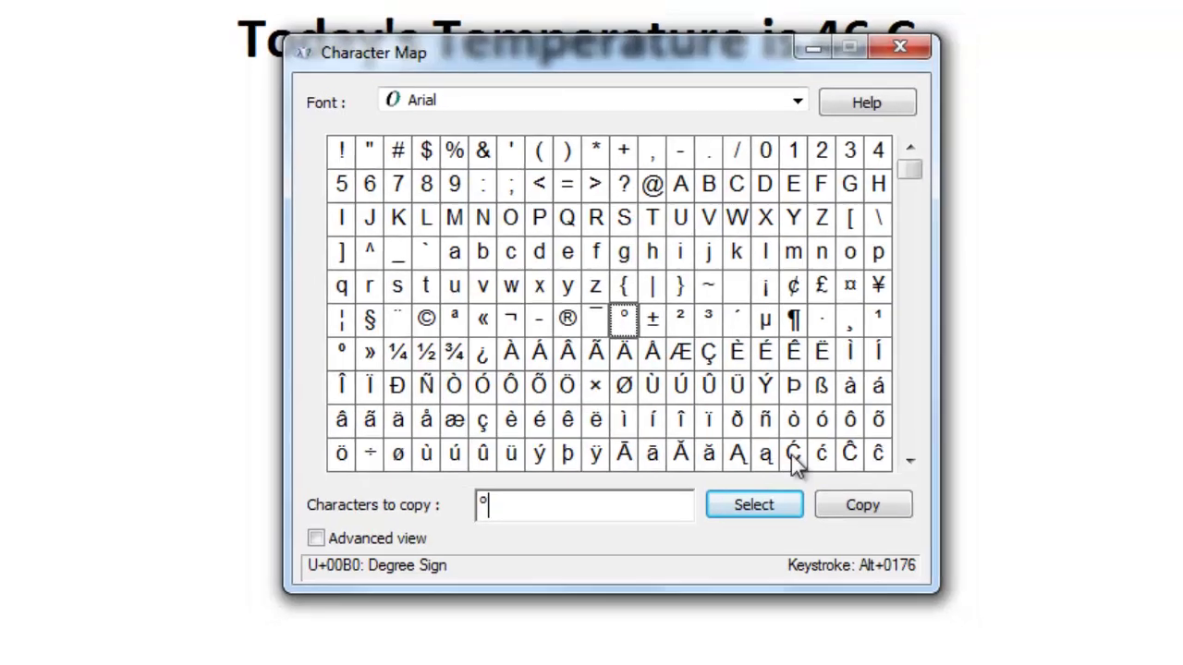
click(877, 513)
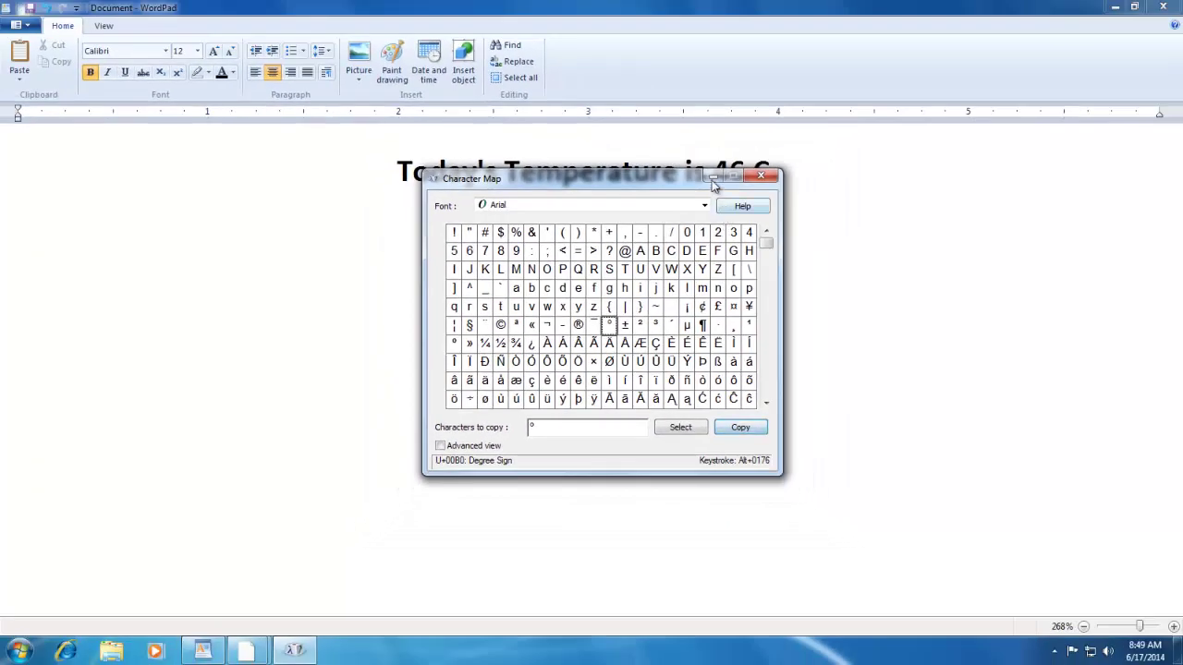
Paste the degree sign after 46 and rejoin 'C.' to read 'Today's Temperature is 46° C.'
click(713, 176)
click(745, 175)
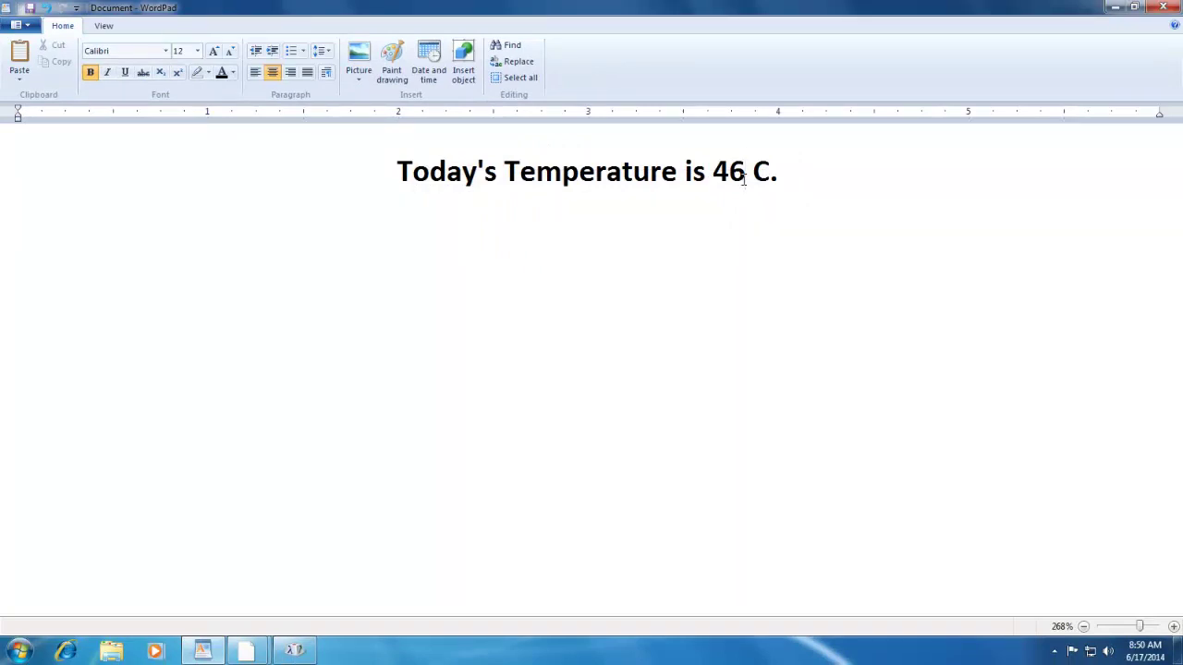
click(19, 57)
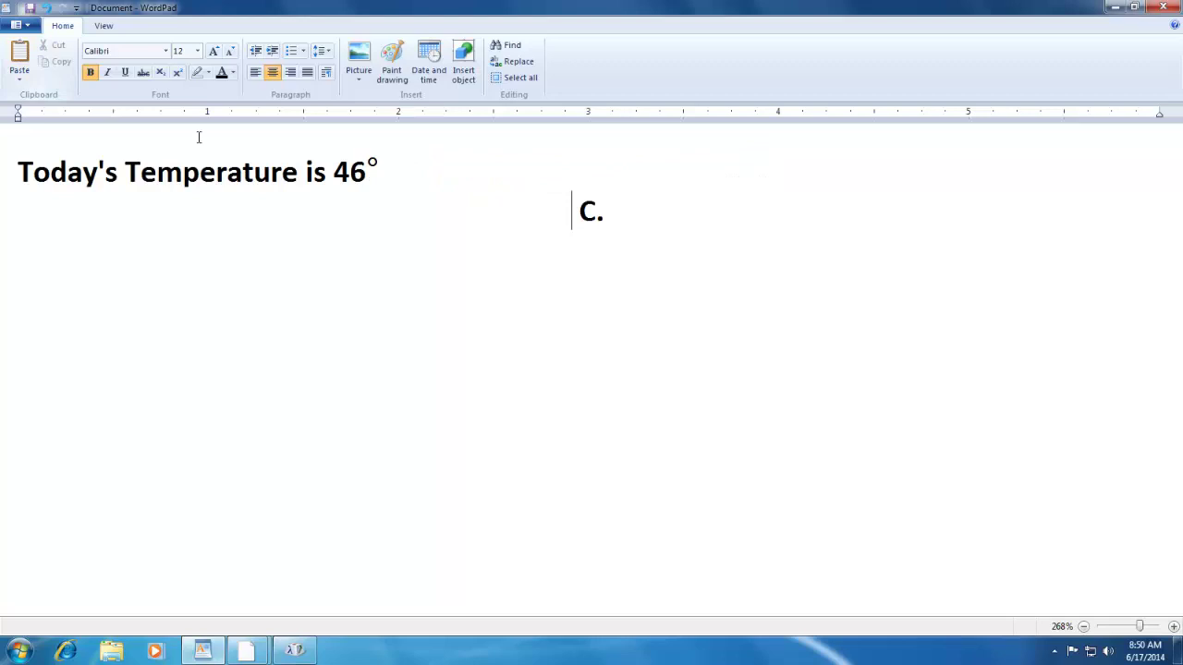
click(391, 172)
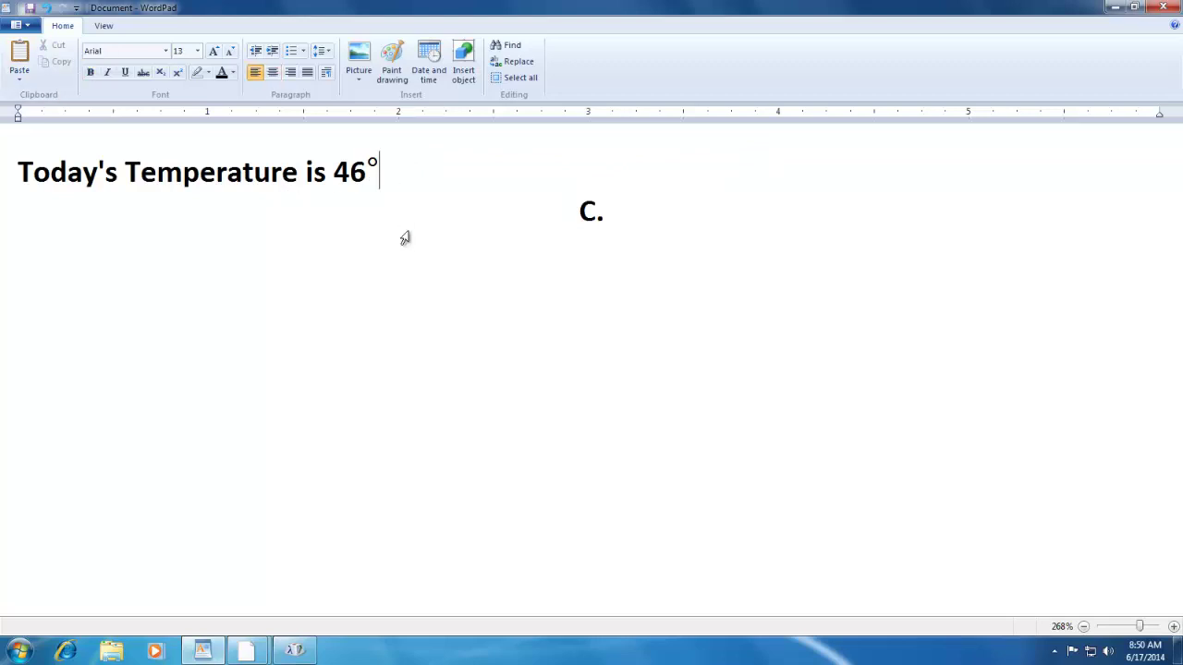
key(Delete)
Minimize WordPad, clear the degree sign from the copy field and switch the font to Kundli
click(1114, 8)
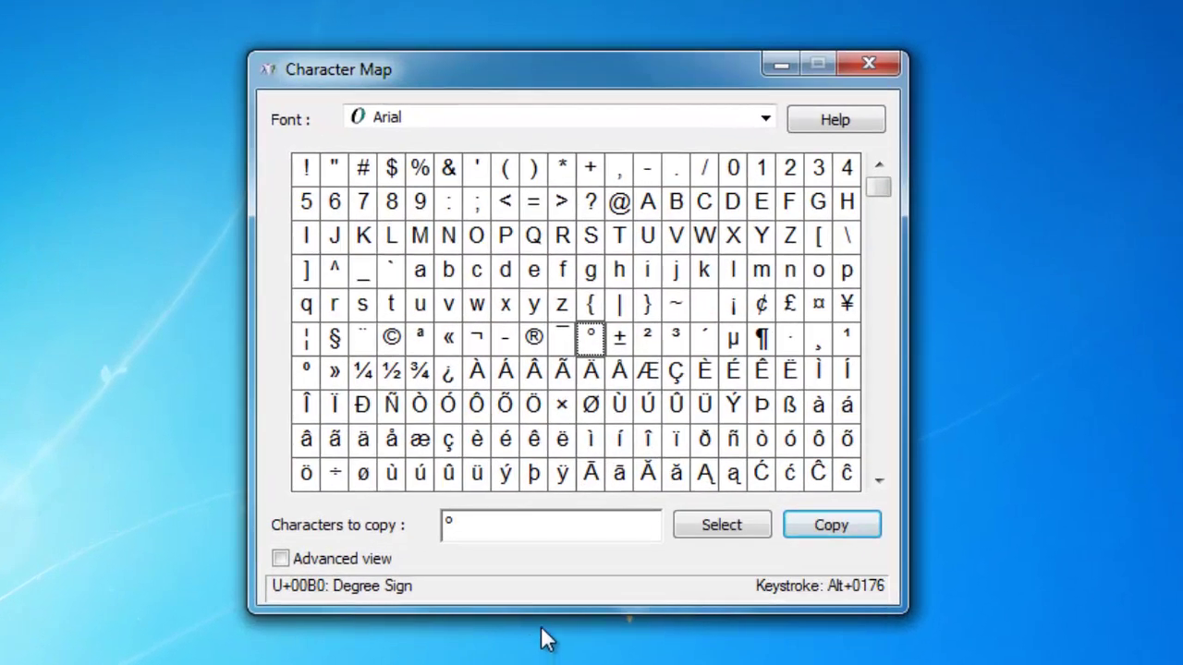
click(570, 524)
key(BackSpace)
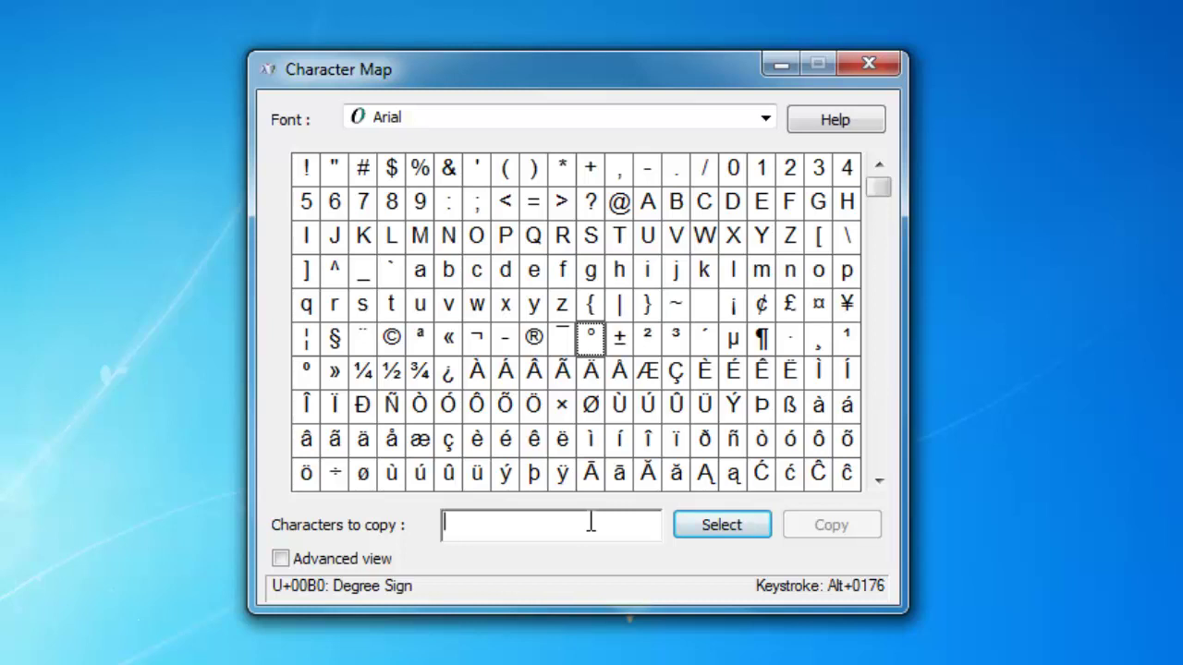
click(766, 119)
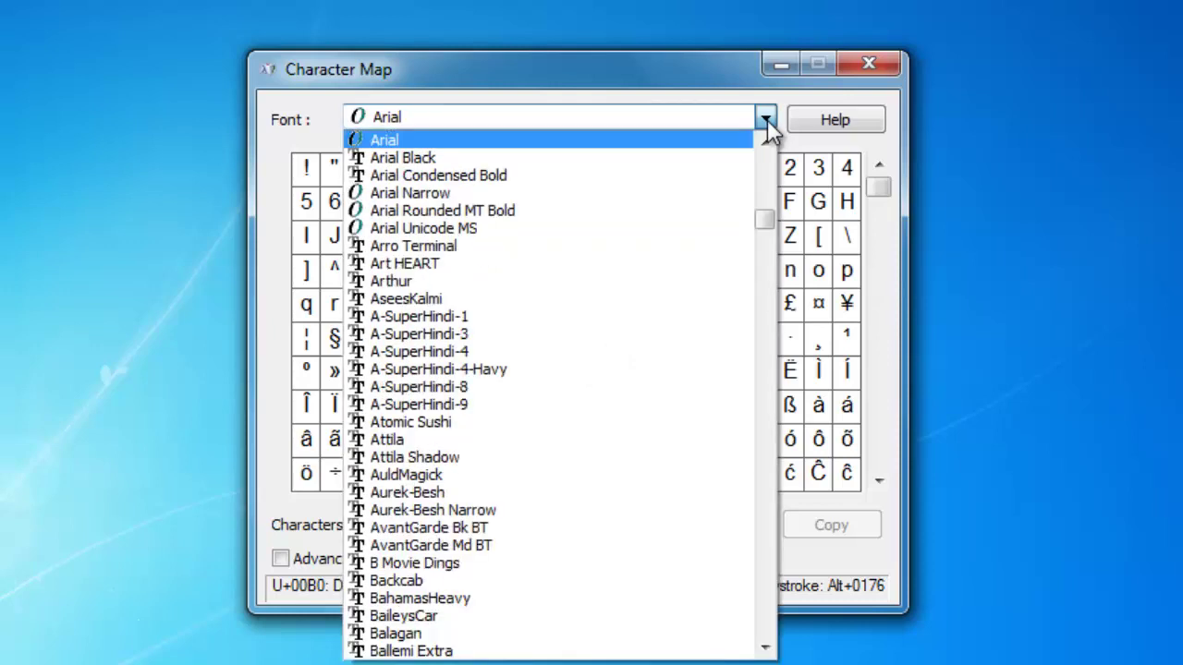
text(kundli)
key(Return)
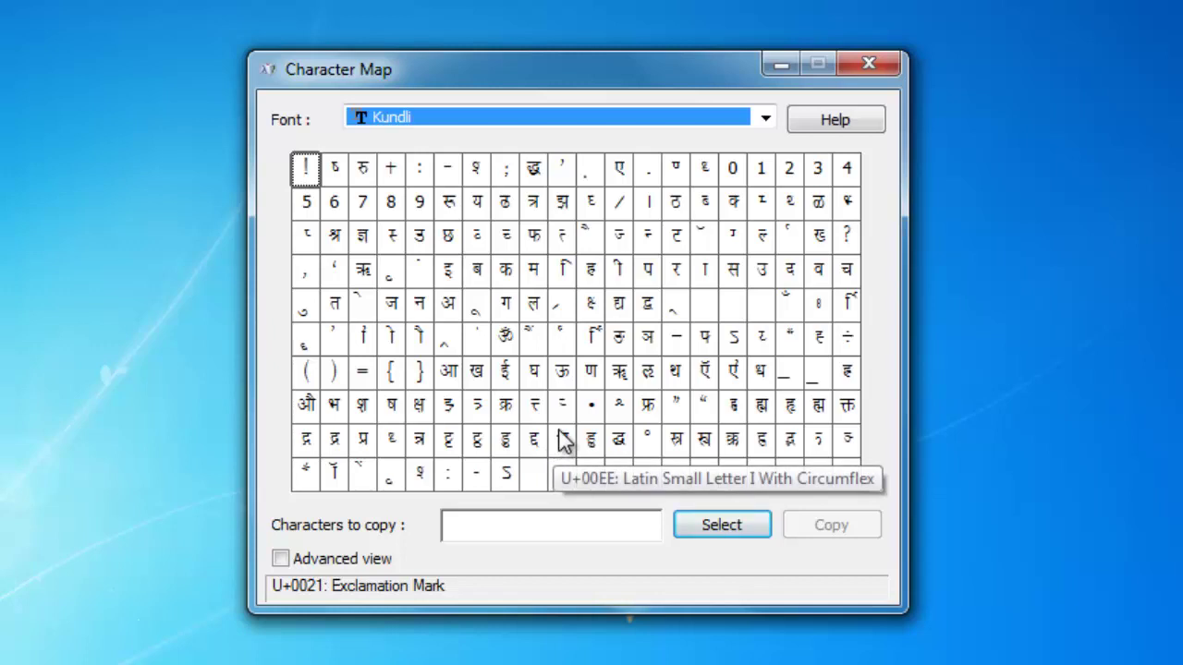
Build the Devanagari word from र, ा, ज, ी and व in the characters-to-copy field
double_click(677, 274)
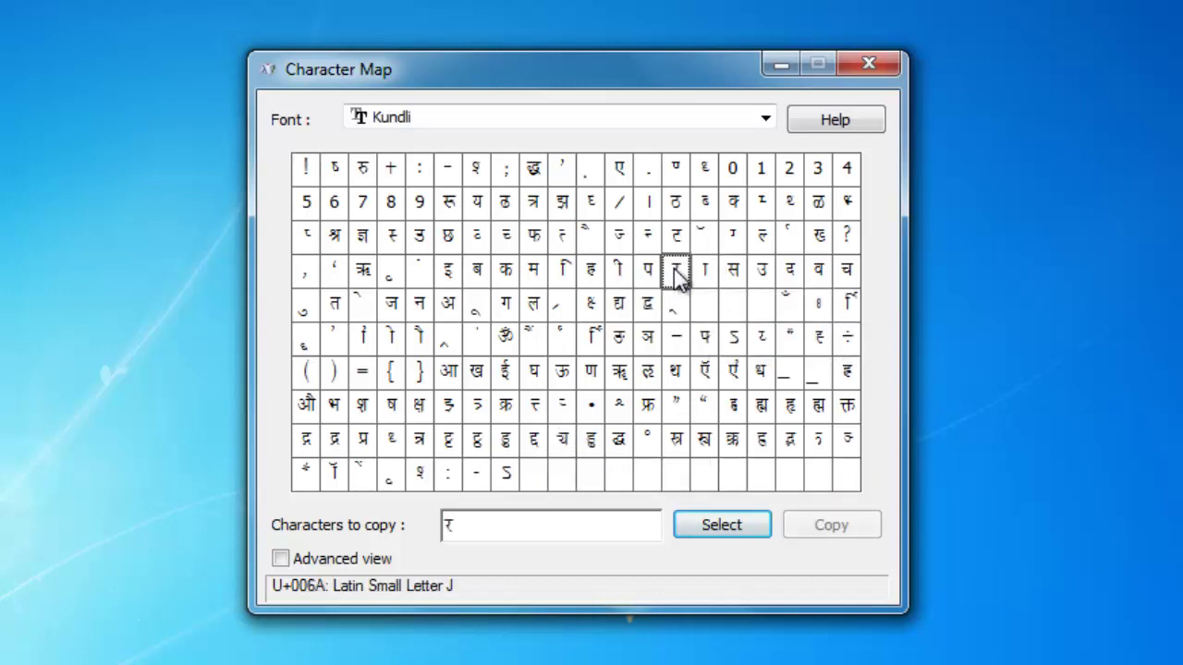
double_click(703, 274)
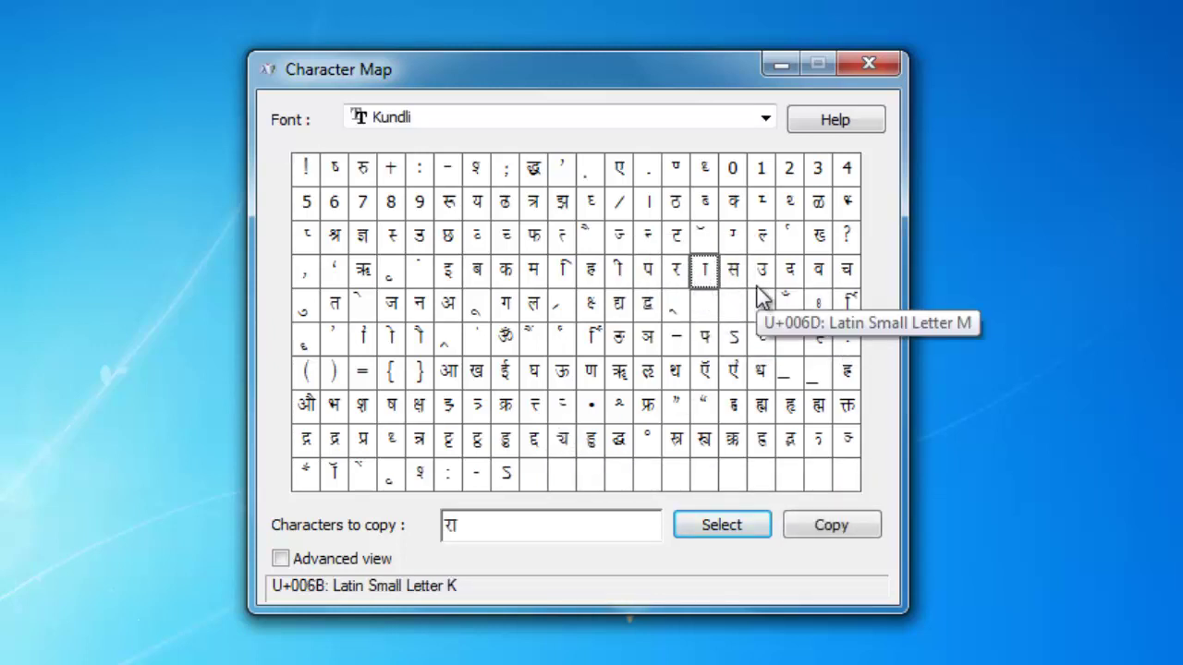
double_click(393, 308)
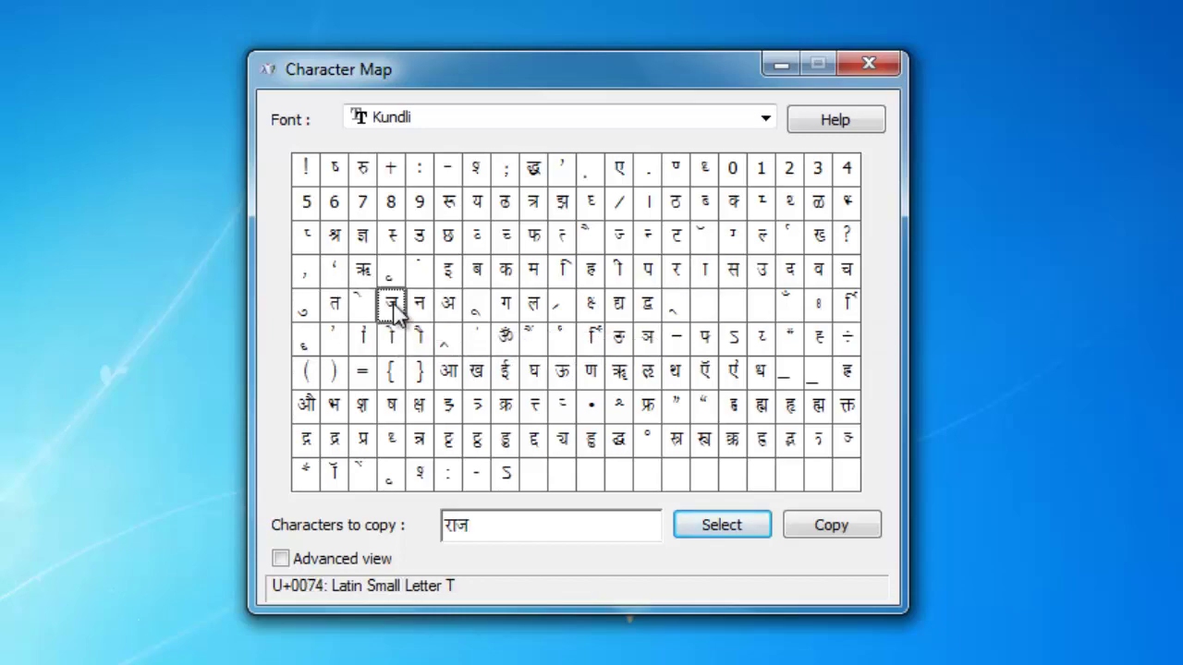
double_click(614, 276)
double_click(819, 278)
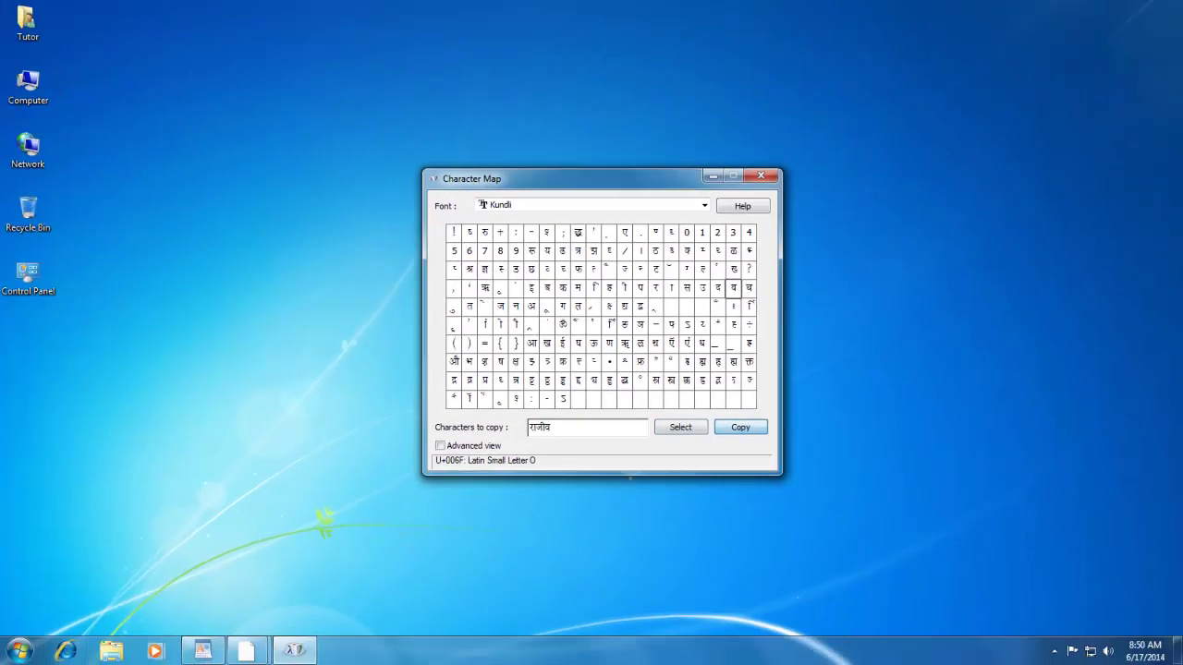
Open a new WordPad document and paste the copied Devanagari word into it
click(19, 650)
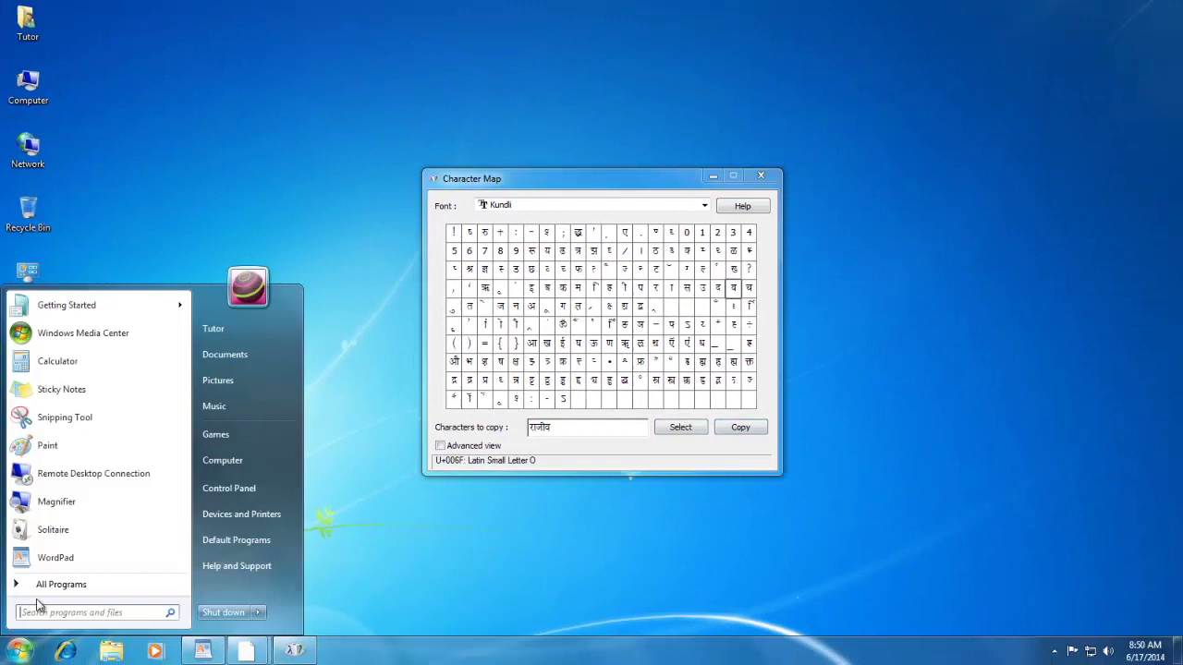
click(57, 558)
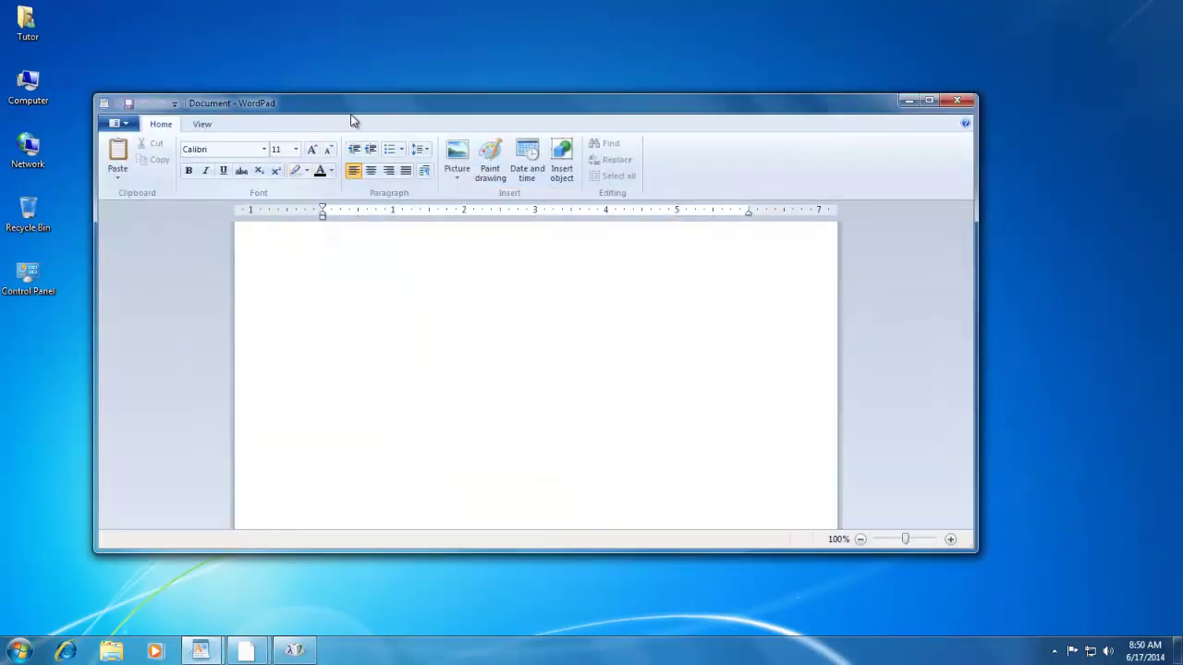
click(117, 157)
Select the pasted Devanagari word and grow it to 72 pt
click(275, 245)
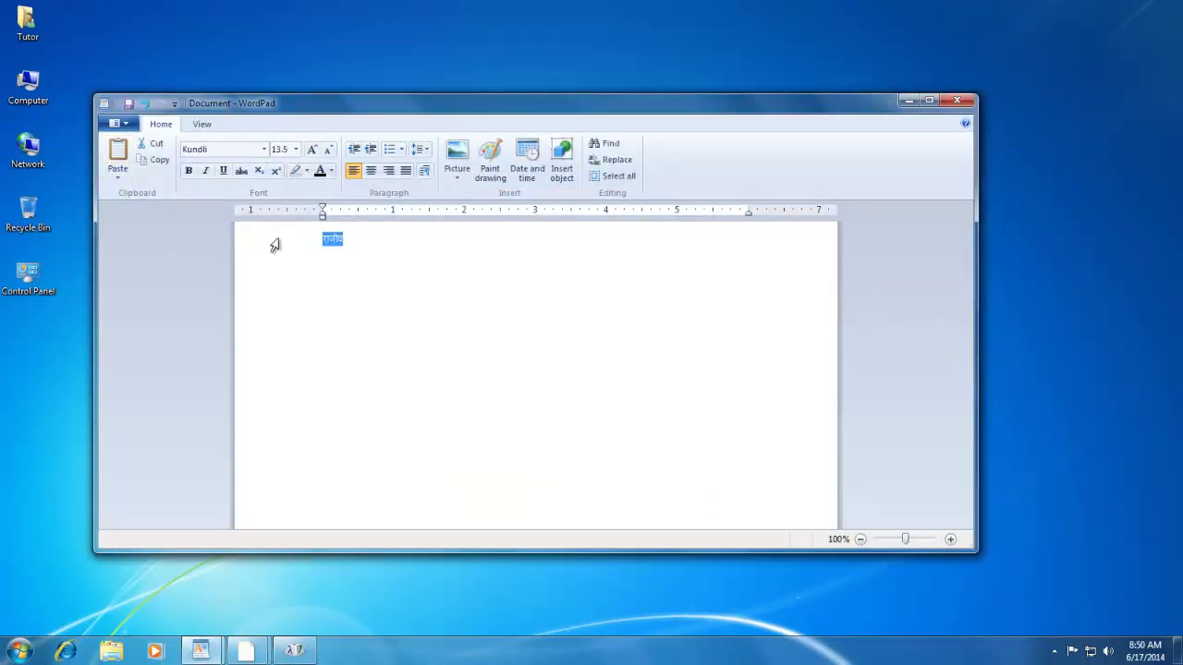
click(313, 149)
click(312, 150)
click(313, 150)
click(313, 149)
click(312, 149)
click(313, 150)
click(313, 150)
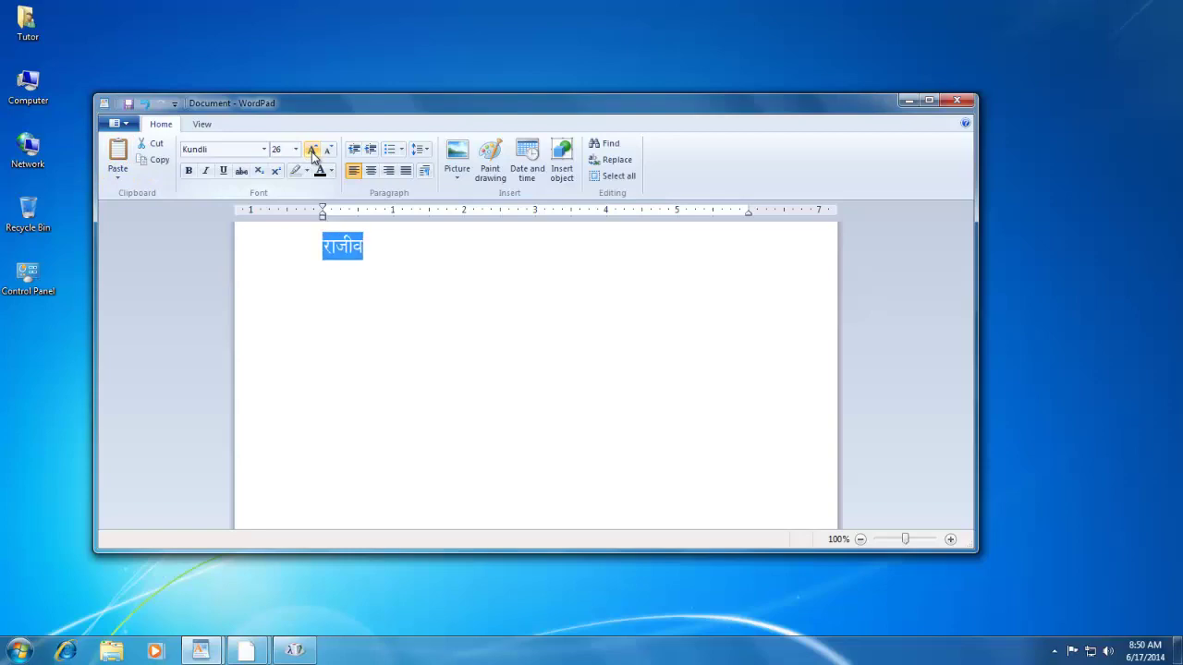
click(312, 149)
click(313, 150)
click(312, 150)
click(313, 150)
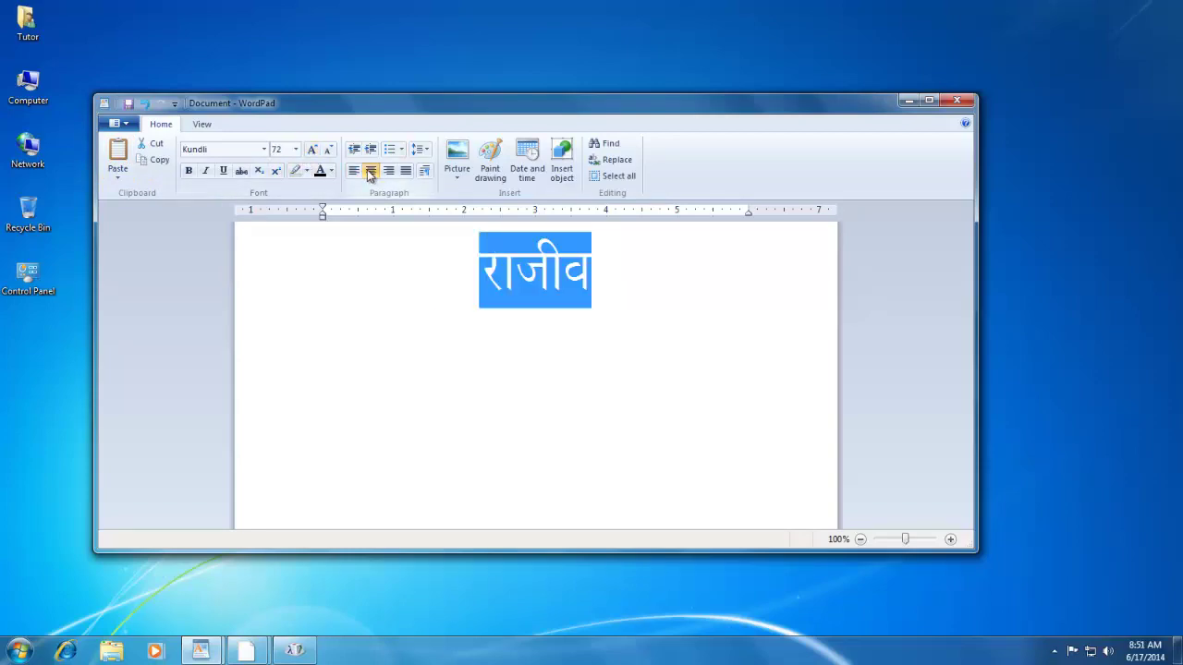
Empty the characters-to-copy field and switch Character Map back to Arial
click(909, 100)
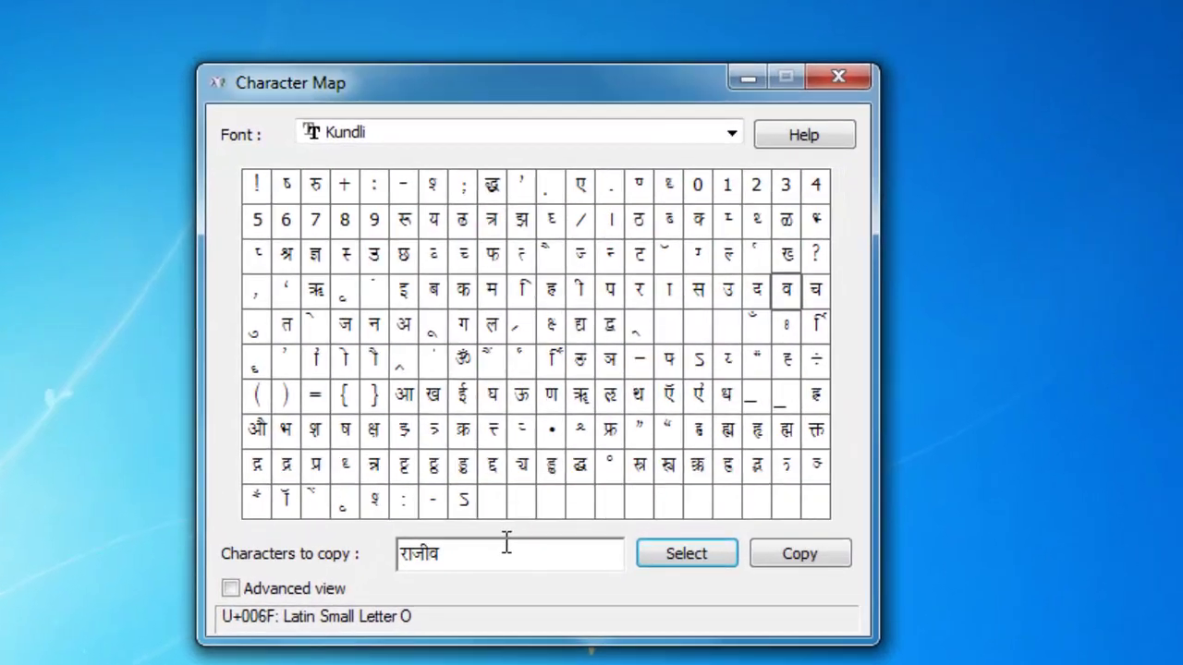
key(BackSpace)
key(BackSpace)
key(BackSpace)
key(BackSpace)
key(BackSpace)
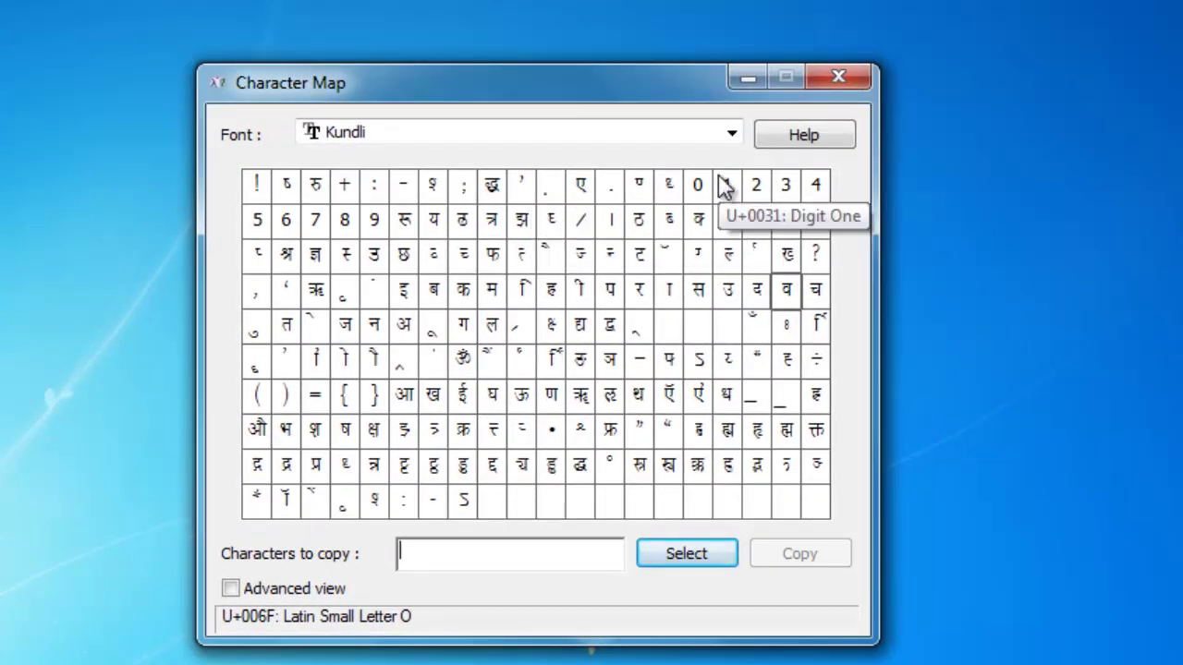
click(732, 136)
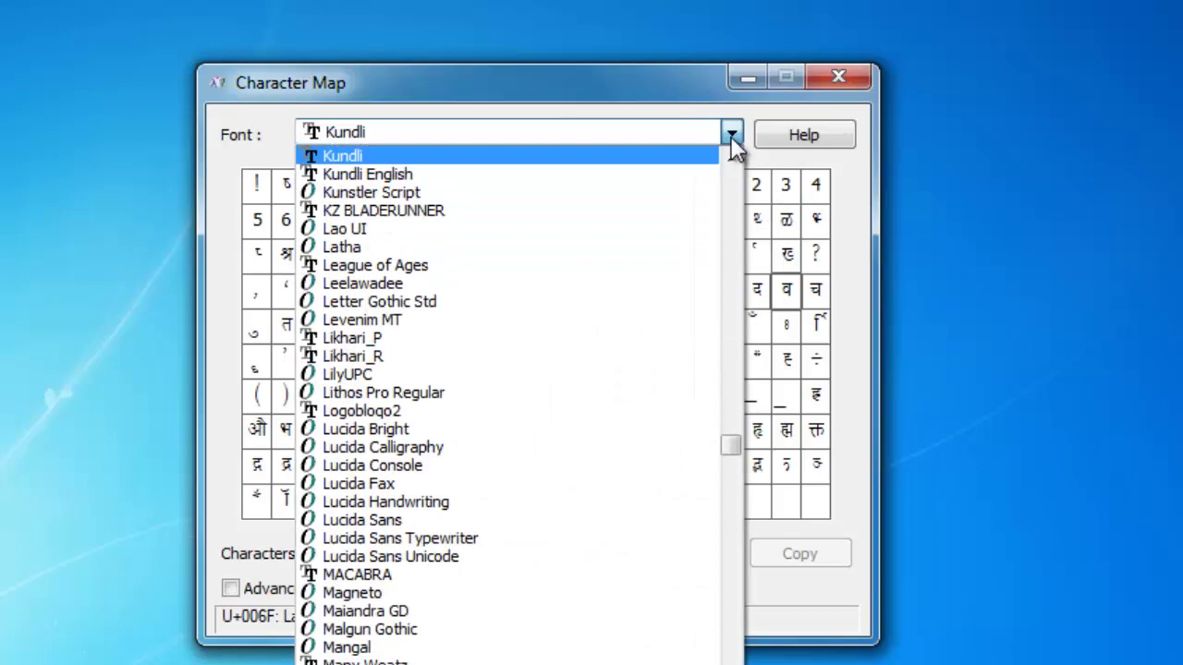
text(Arial)
key(Return)
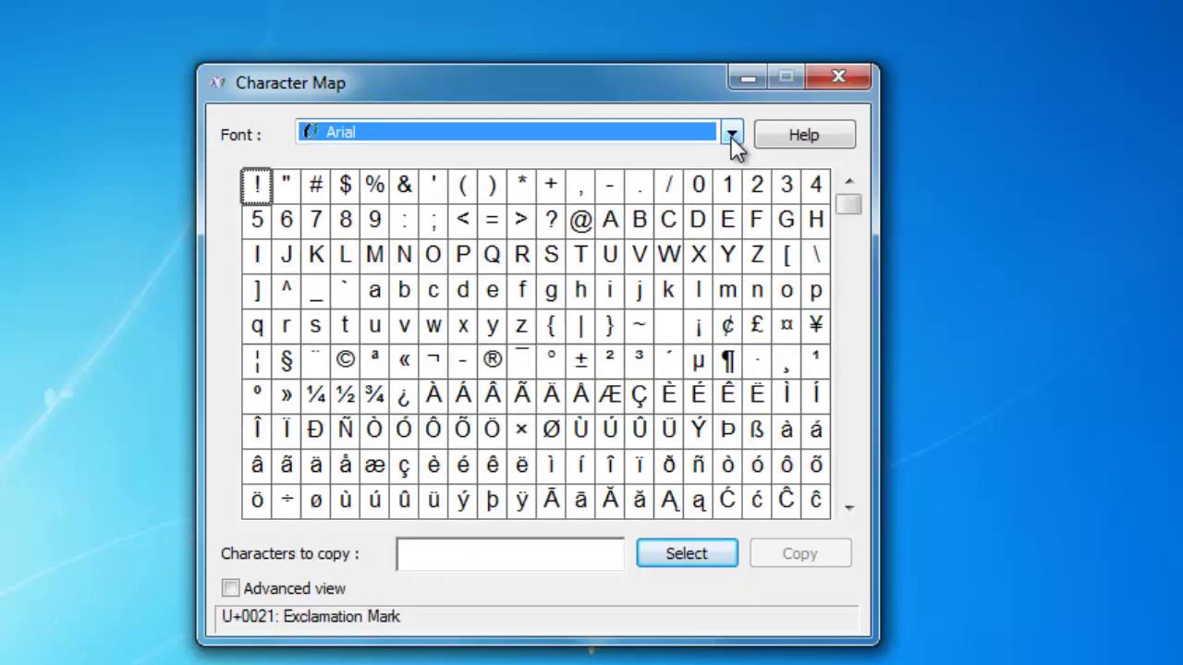
Inspect the degree, micro and plus-minus signs to find the Alt+0177 keystroke
click(557, 363)
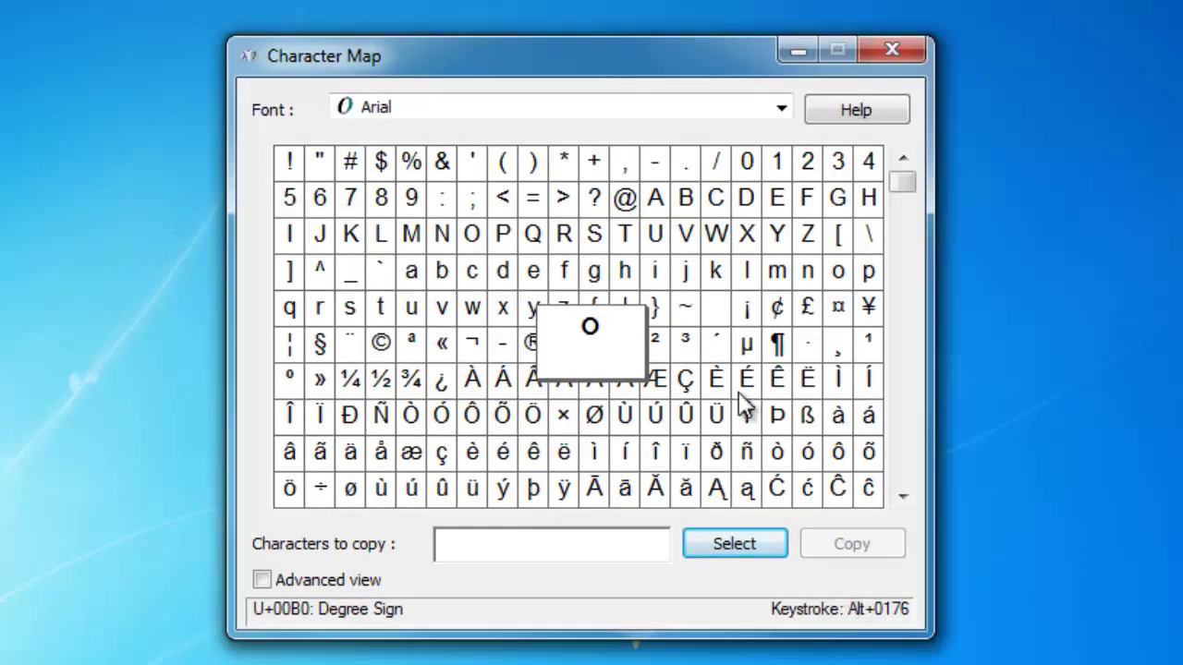
click(744, 343)
click(625, 342)
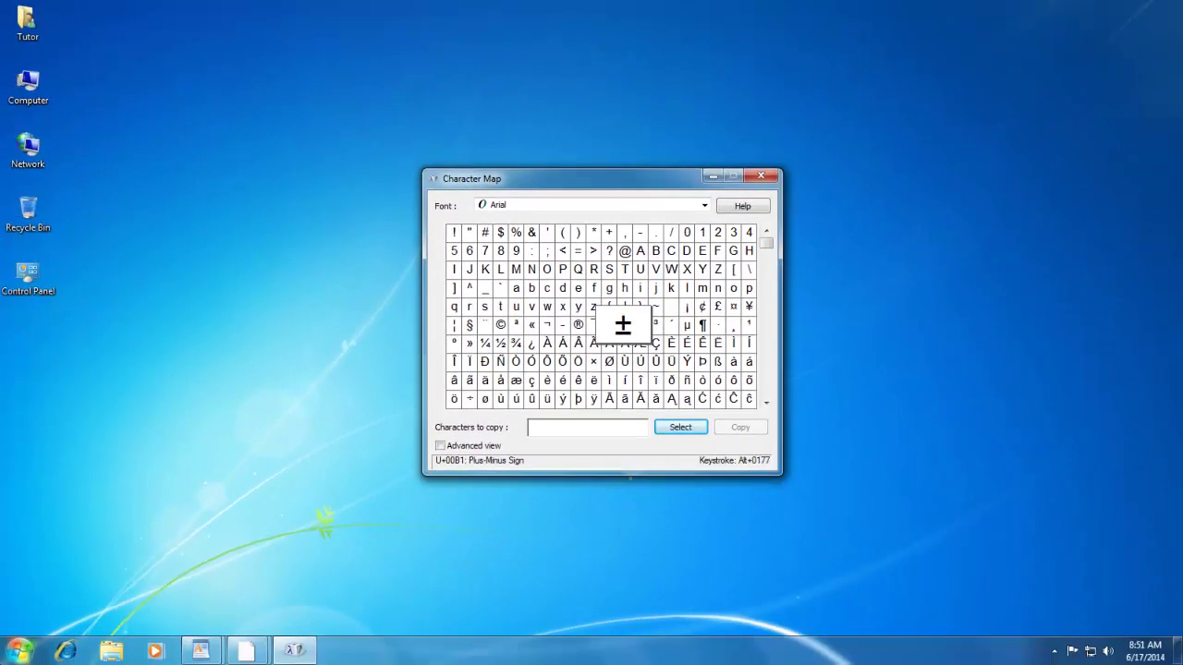
Open a new WordPad document, set the font to Arial and insert ± using Alt+0177
click(13, 652)
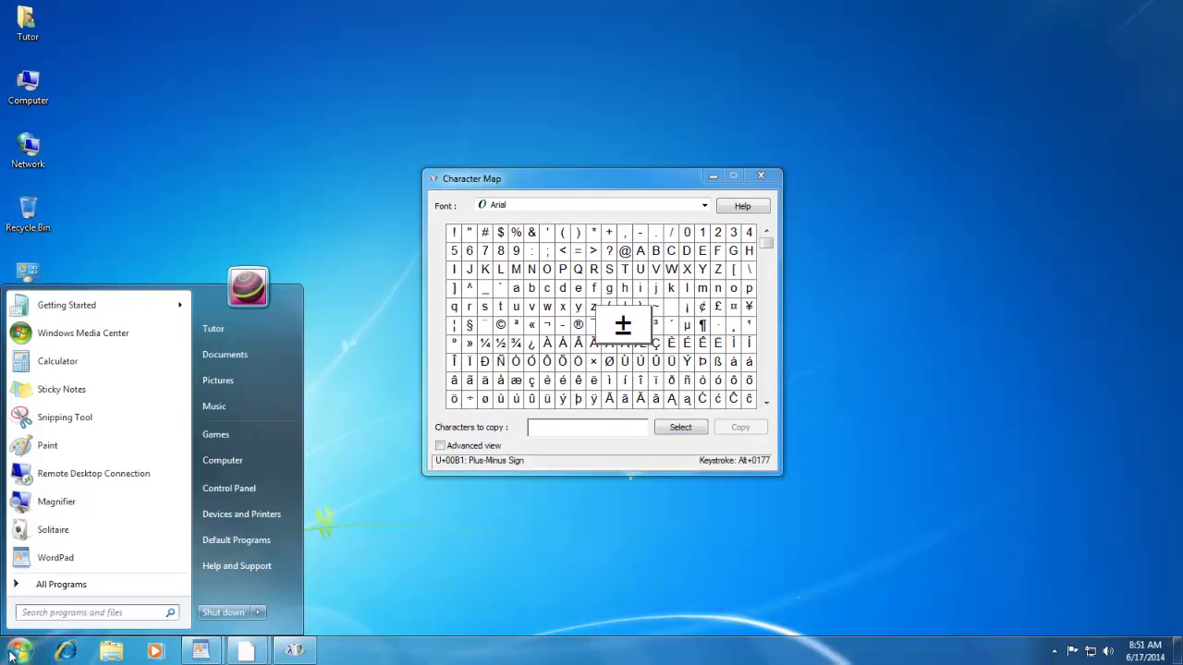
click(59, 559)
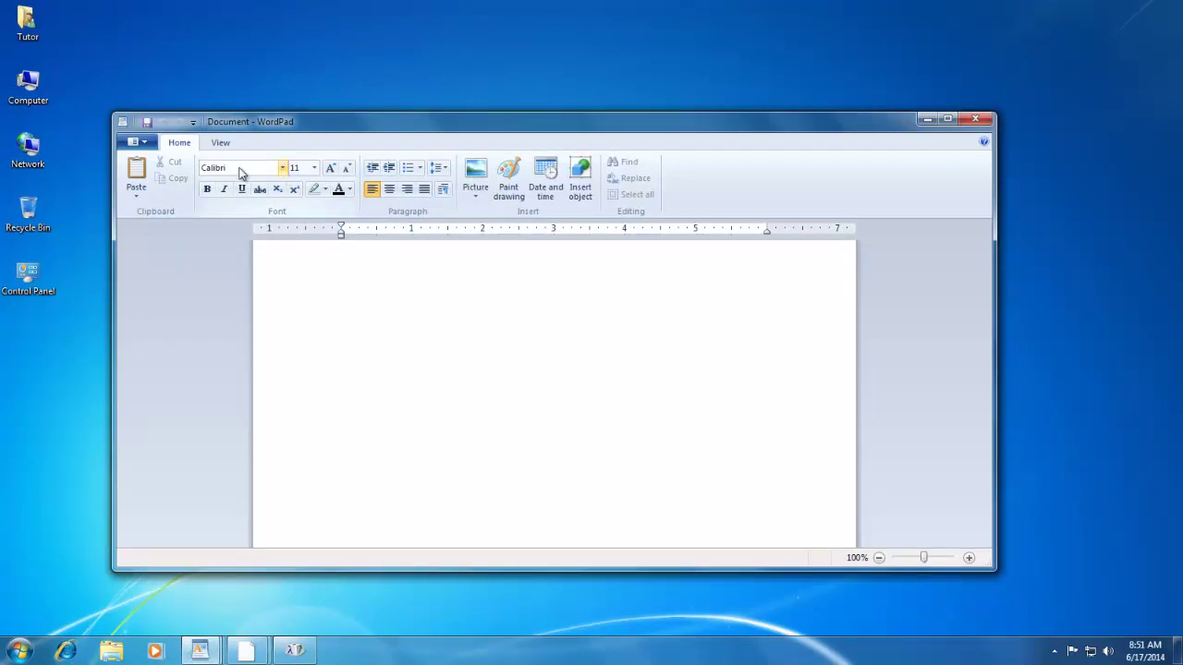
click(241, 167)
text(Arial)
key(Return)
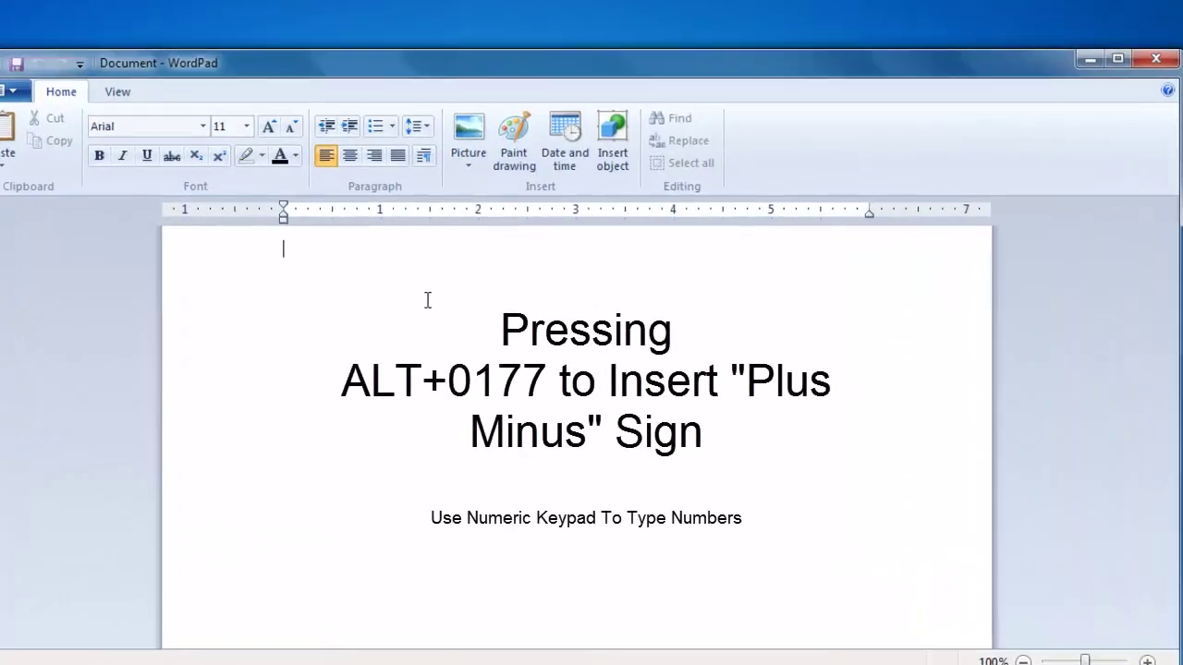
text(±)
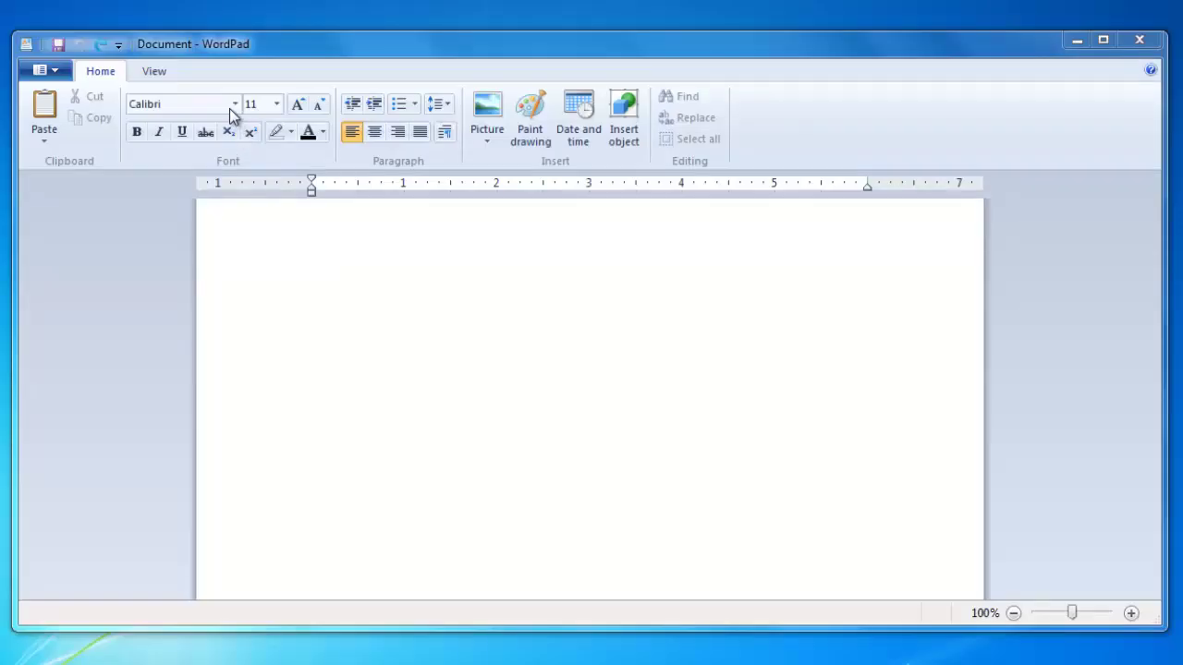
Switch the font to Wingdings and type \ to produce the Om symbol
click(220, 104)
text(Wingdings)
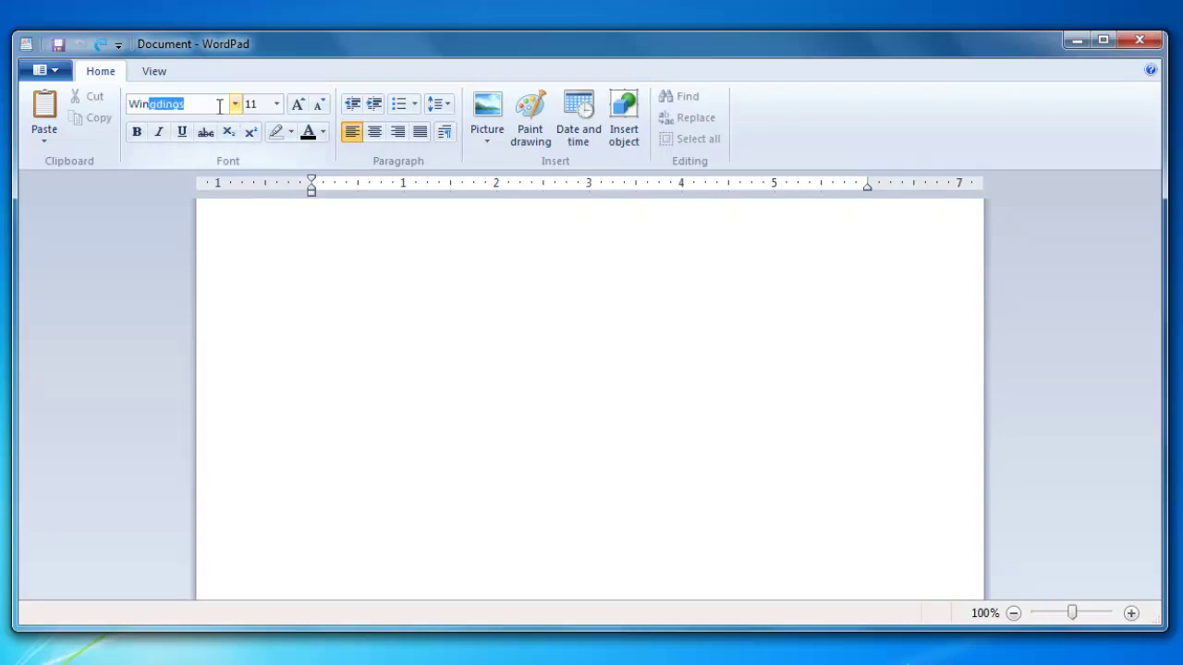
key(Return)
text(\)
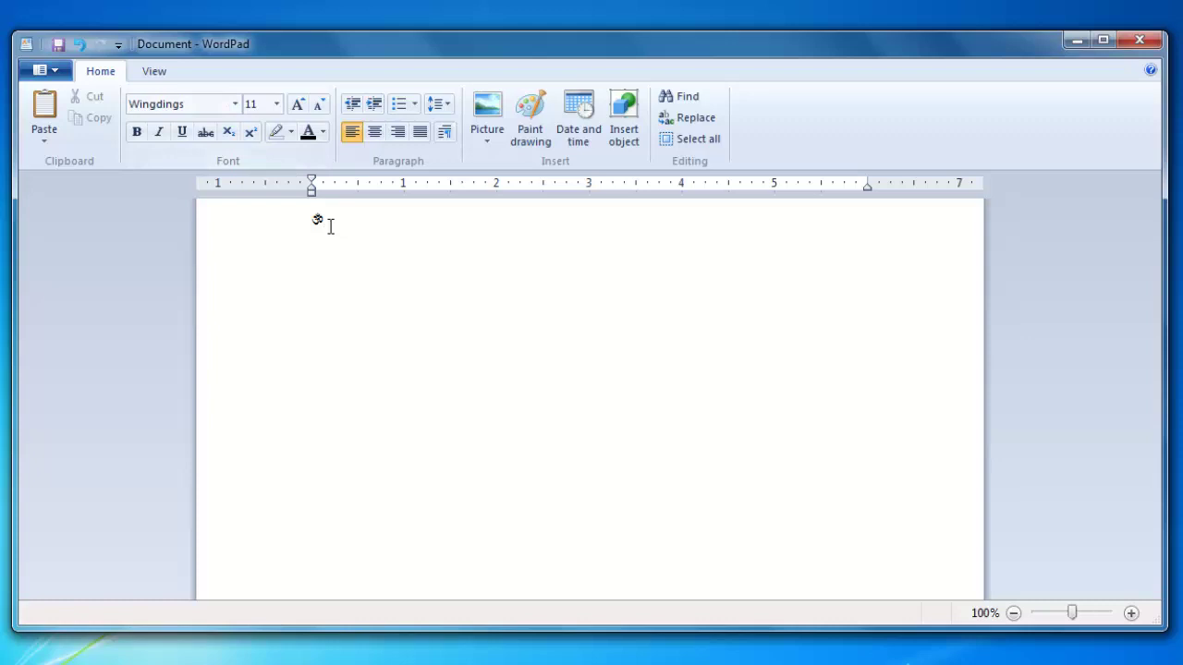
Enlarge the Om symbol to 26 pt and centre it on the page
drag(330, 225, 251, 227)
click(297, 104)
click(296, 104)
click(297, 104)
click(296, 105)
click(297, 104)
click(297, 104)
click(297, 105)
click(297, 104)
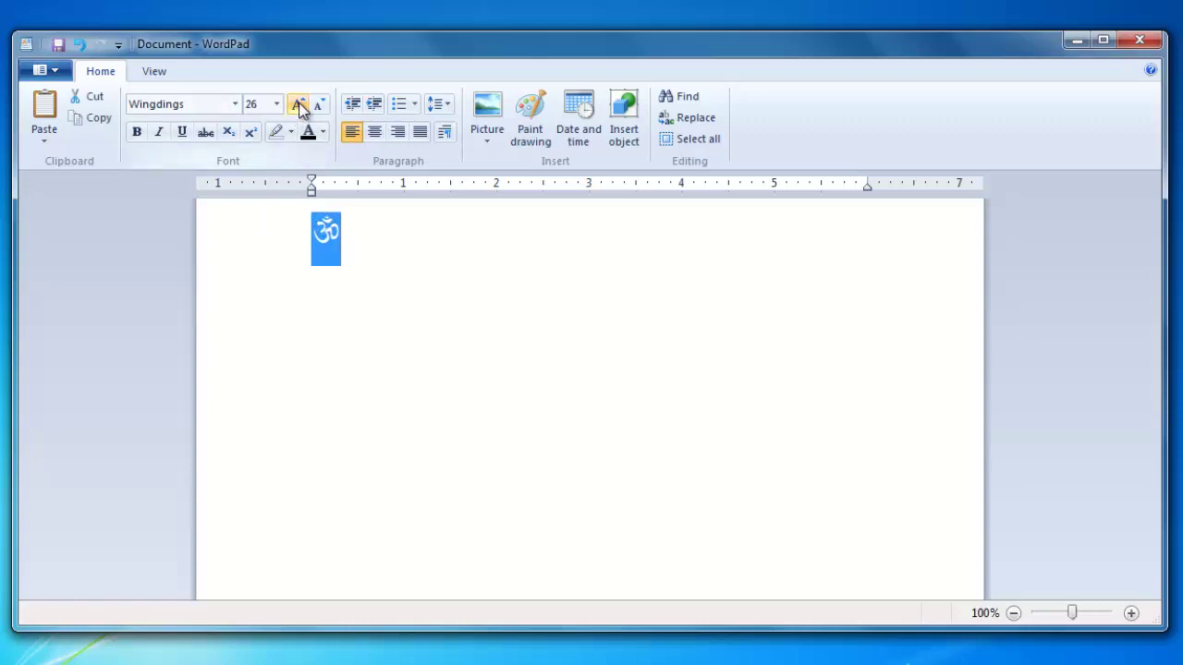
click(376, 132)
click(699, 253)
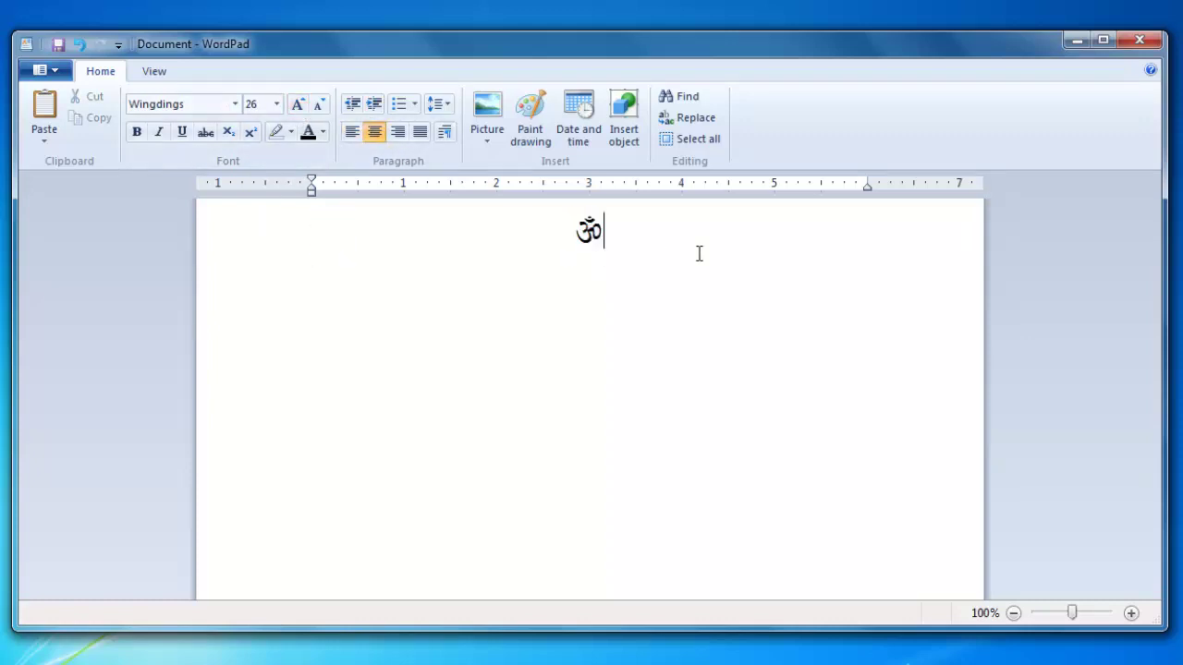